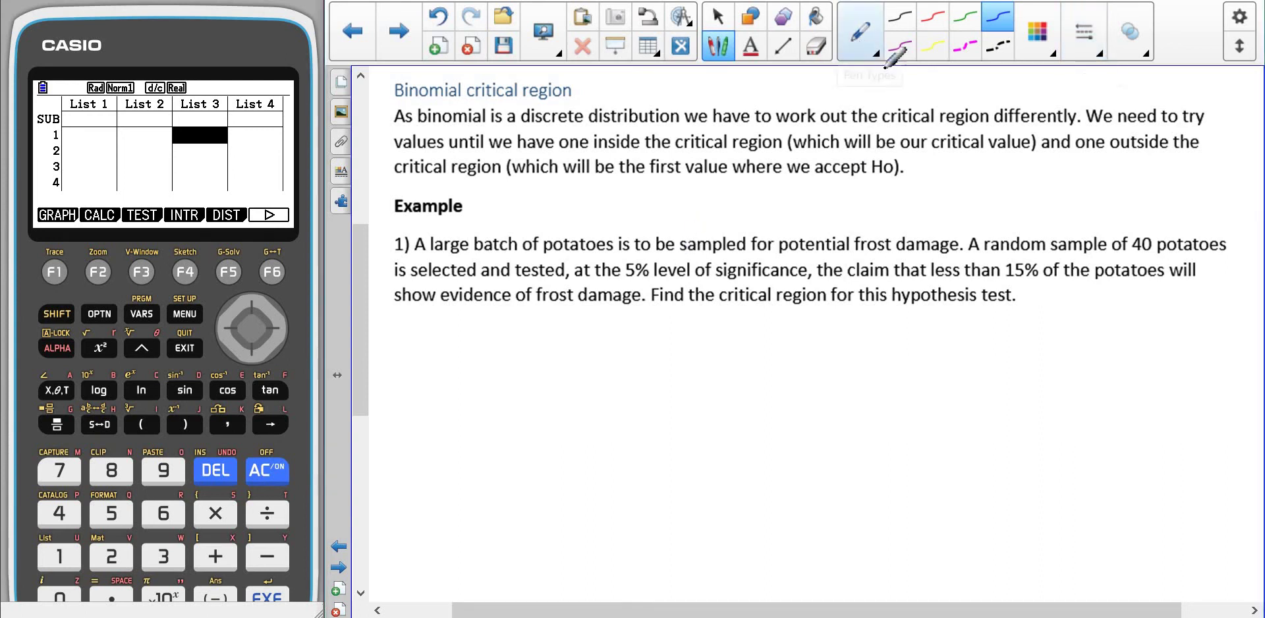
Highlight the word 'discrete' in yellow with the highlighter, then go back to the ordinary pen
{"action": "left_click", "coordinate": [871, 47]}
{"action": "left_click", "coordinate": [859, 187]}
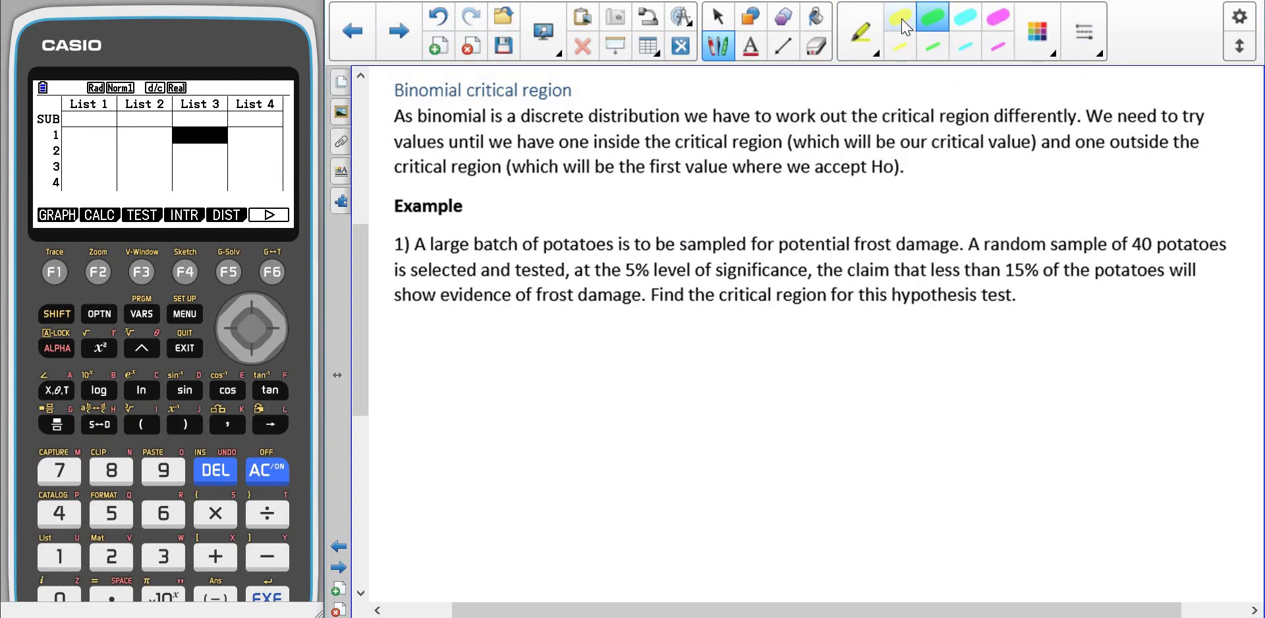
{"action": "left_click", "coordinate": [902, 20]}
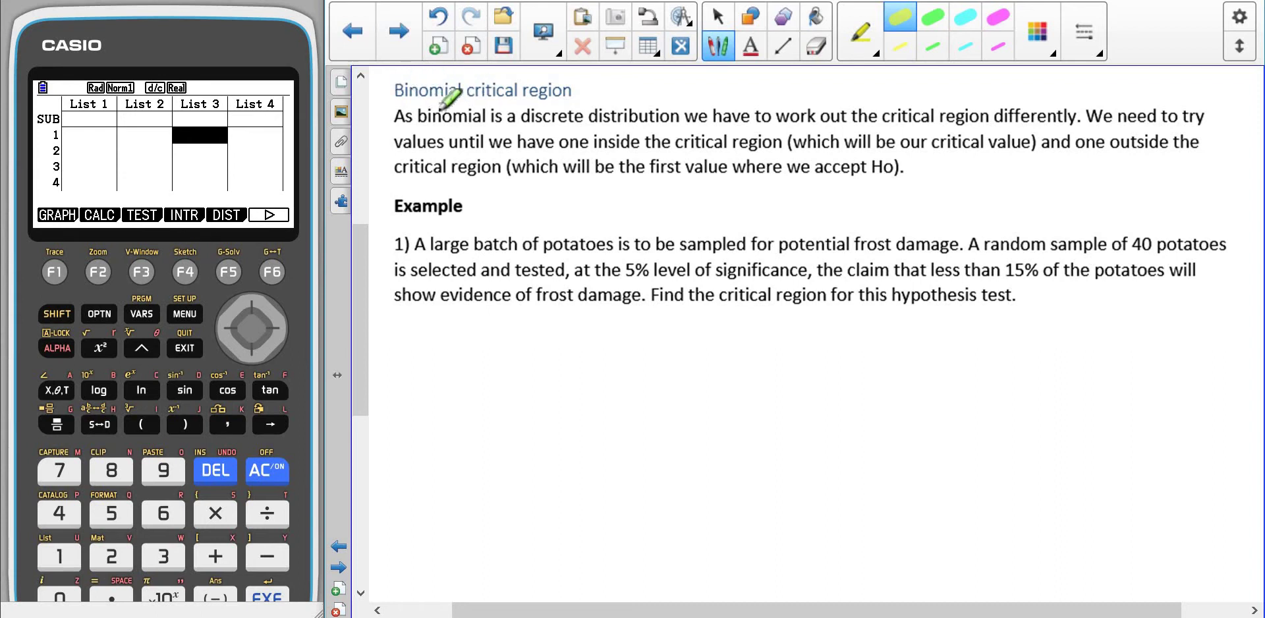
{"action": "left_click_drag", "start_coordinate": [520, 115], "coordinate": [586, 115]}
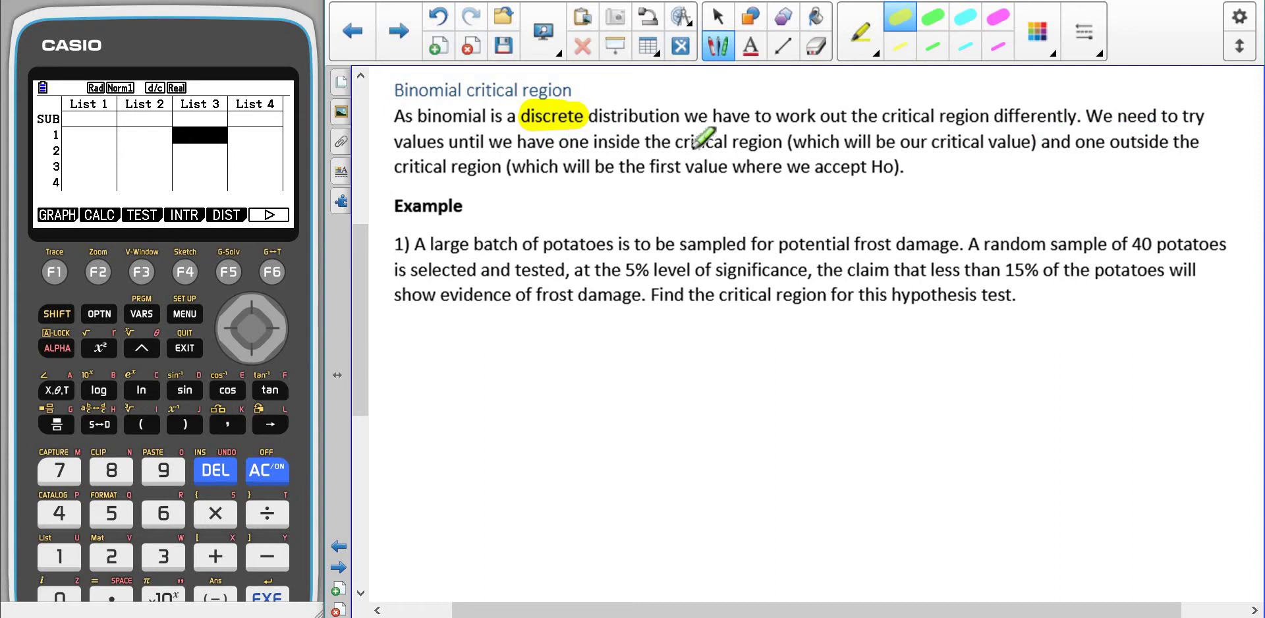
{"action": "left_click", "coordinate": [874, 50]}
{"action": "left_click", "coordinate": [909, 100]}
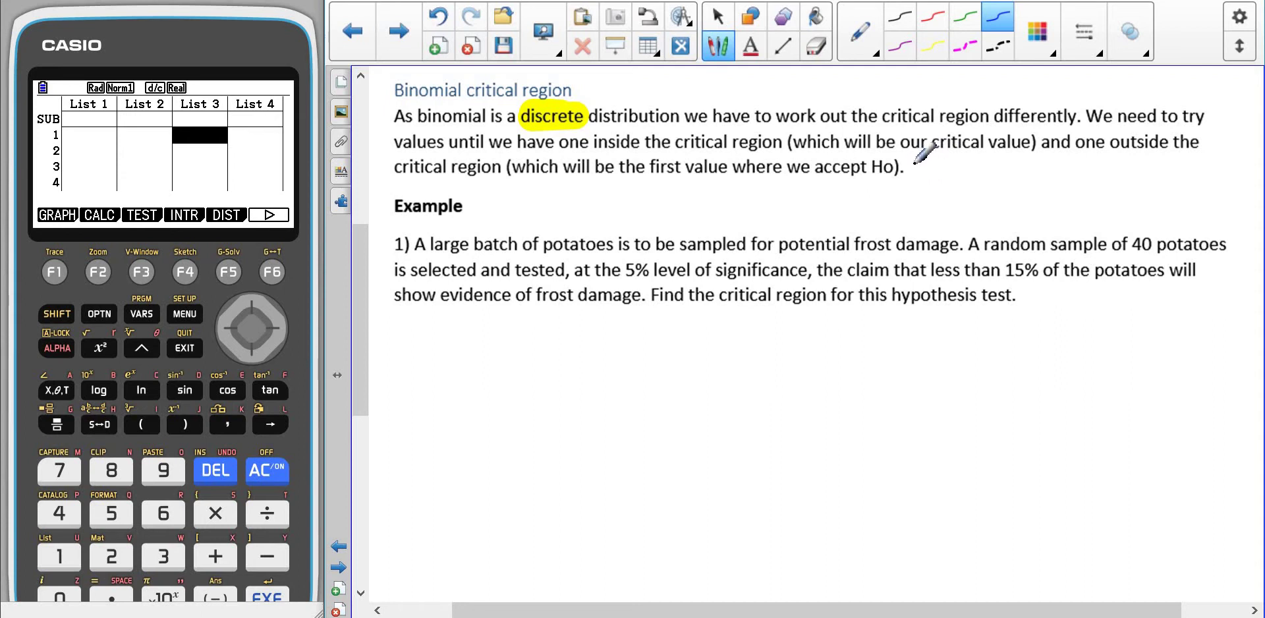
Handwrite 'Consecutive numbers.' in blue ink right after 'Ho).' in the explanation paragraph
{"action": "mouse_move", "coordinate": [910, 161]}
{"action": "left_mouse_down"}
{"action": "mouse_move", "coordinate": [1113, 154]}
{"action": "mouse_move", "coordinate": [1157, 161]}
{"action": "left_mouse_up"}
{"action": "left_click", "coordinate": [1167, 169]}
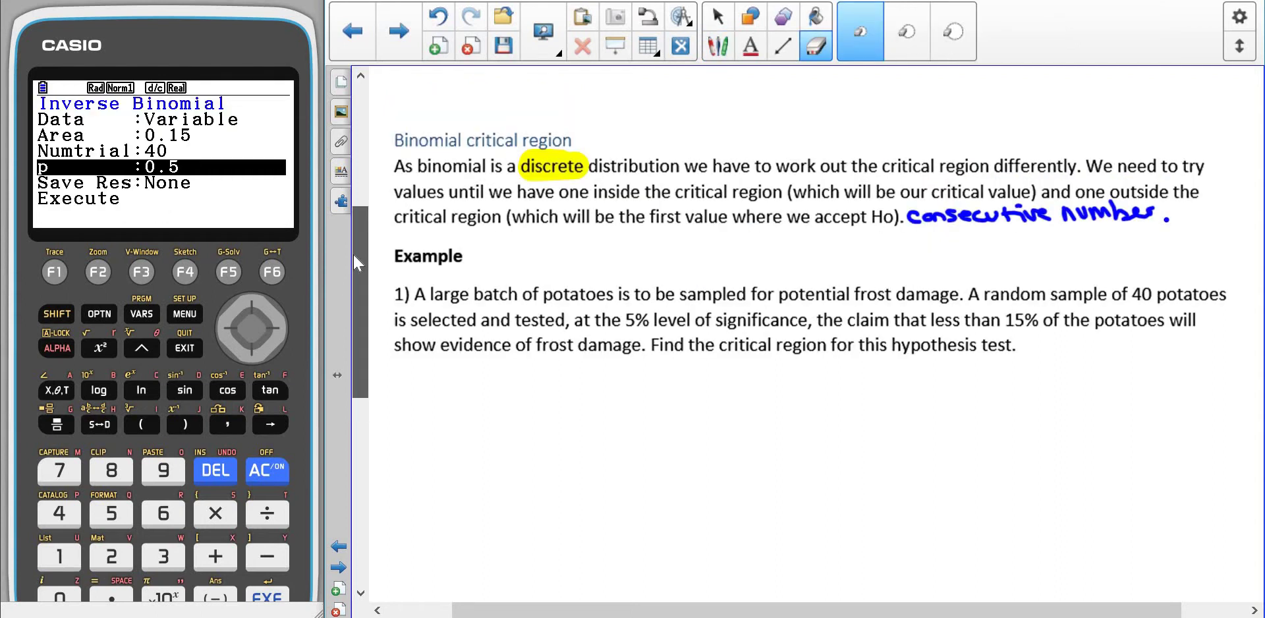
{"action": "left_click_drag", "start_coordinate": [353, 254], "coordinate": [356, 302]}
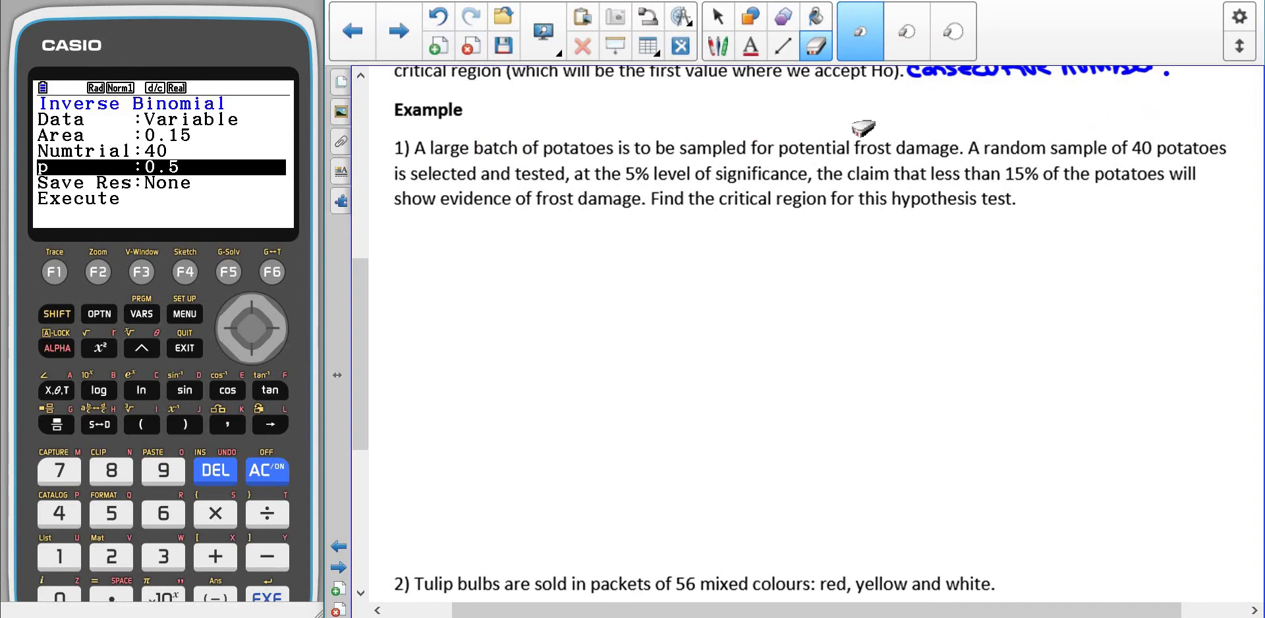
Return the emulator to the Inverse Binomial setup through the list editor's binomial distribution menu
{"action": "left_click", "coordinate": [184, 350]}
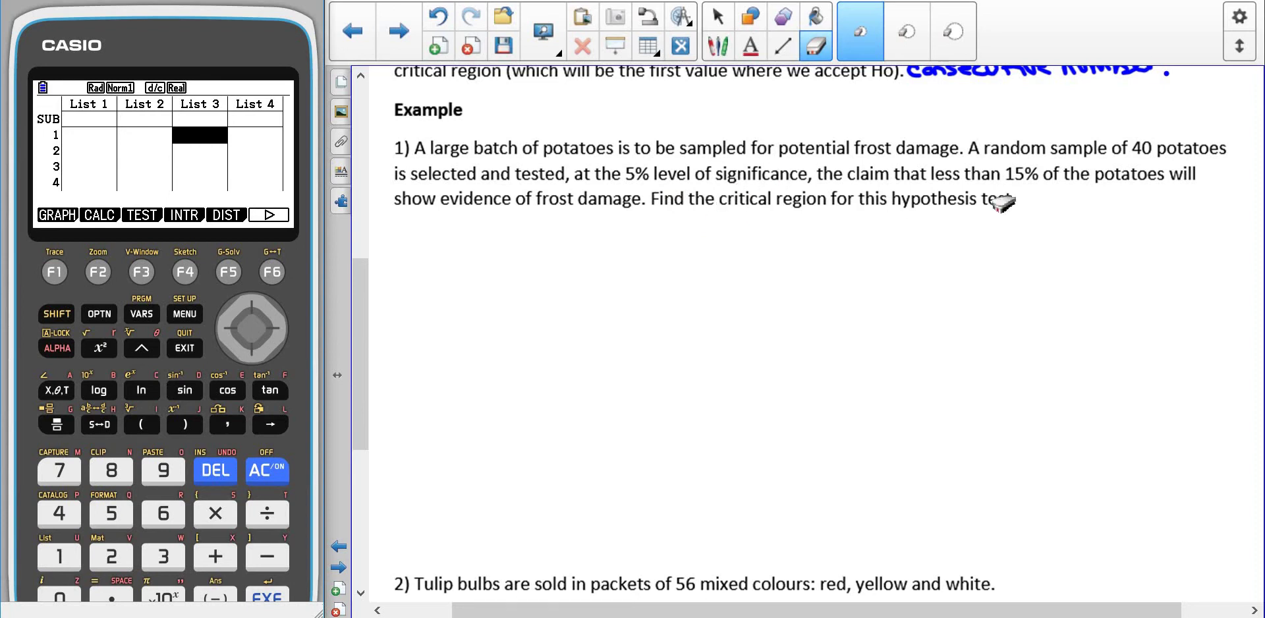
{"action": "left_click", "coordinate": [232, 273]}
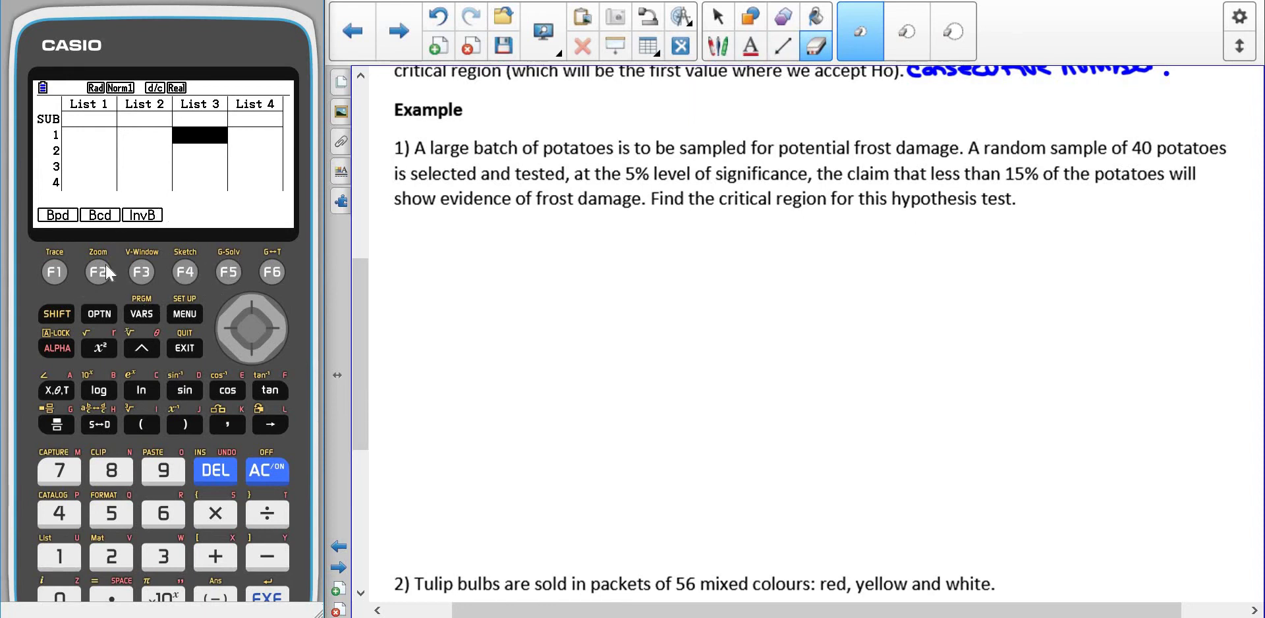
{"action": "left_click", "coordinate": [140, 278]}
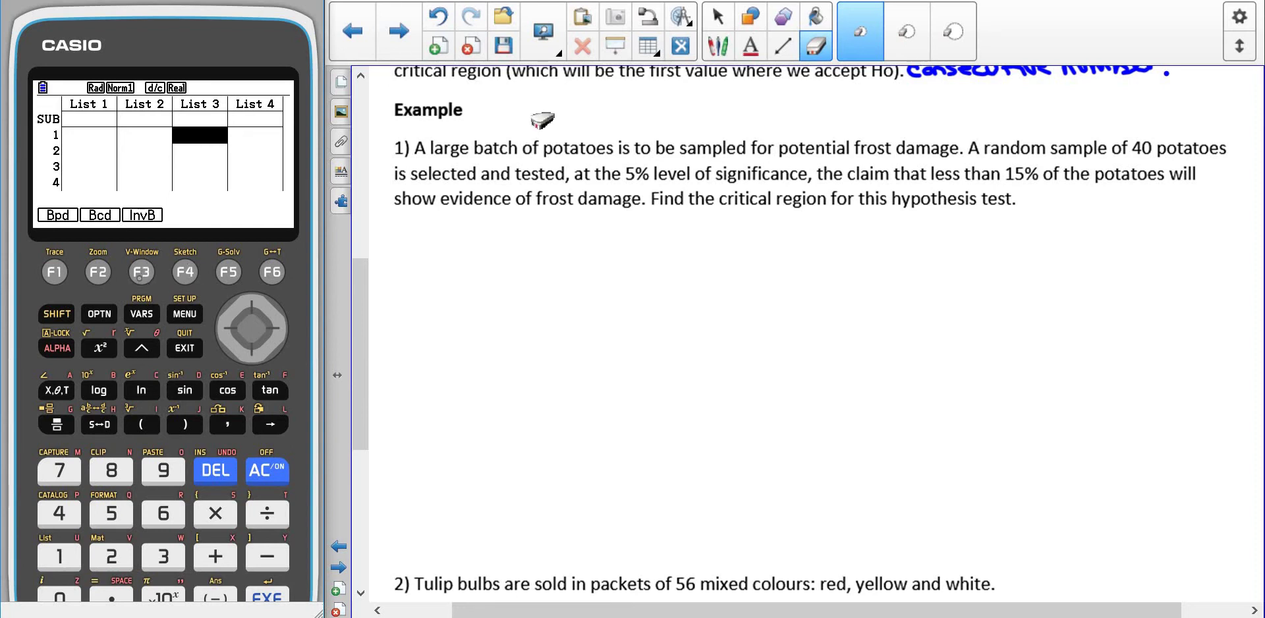
{"action": "left_click", "coordinate": [790, 52]}
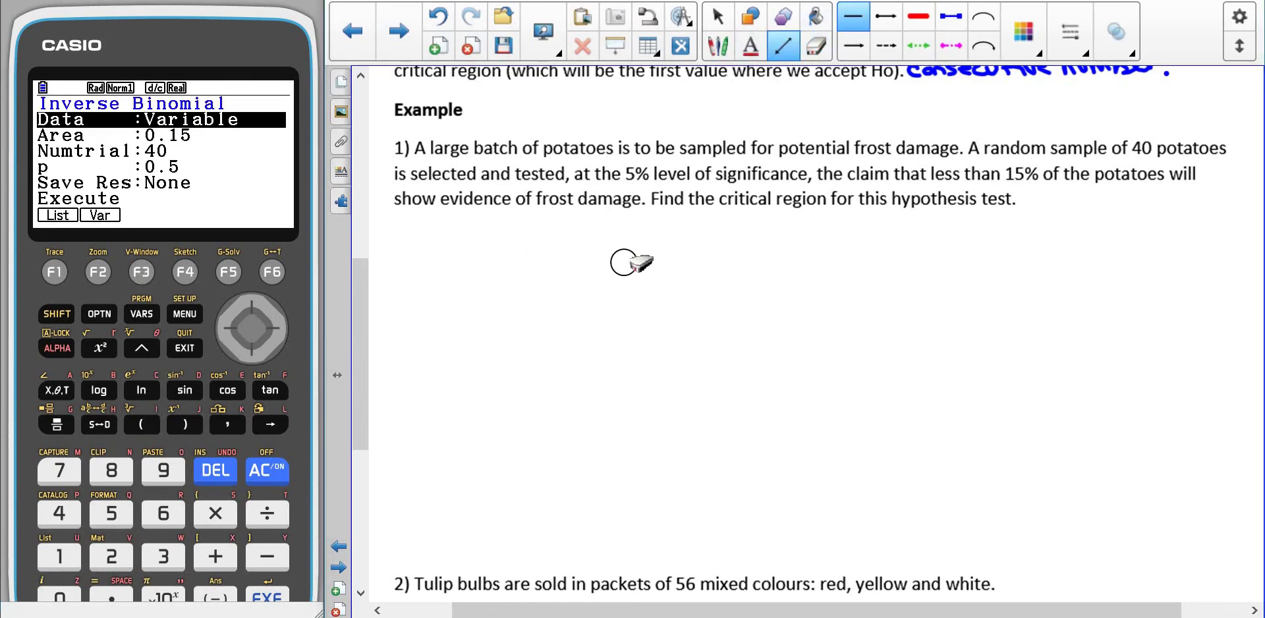
Draw a number line with a blue tick labelled 5%, and underline '5%' and 'less than'
{"action": "left_click_drag", "start_coordinate": [415, 261], "coordinate": [621, 262]}
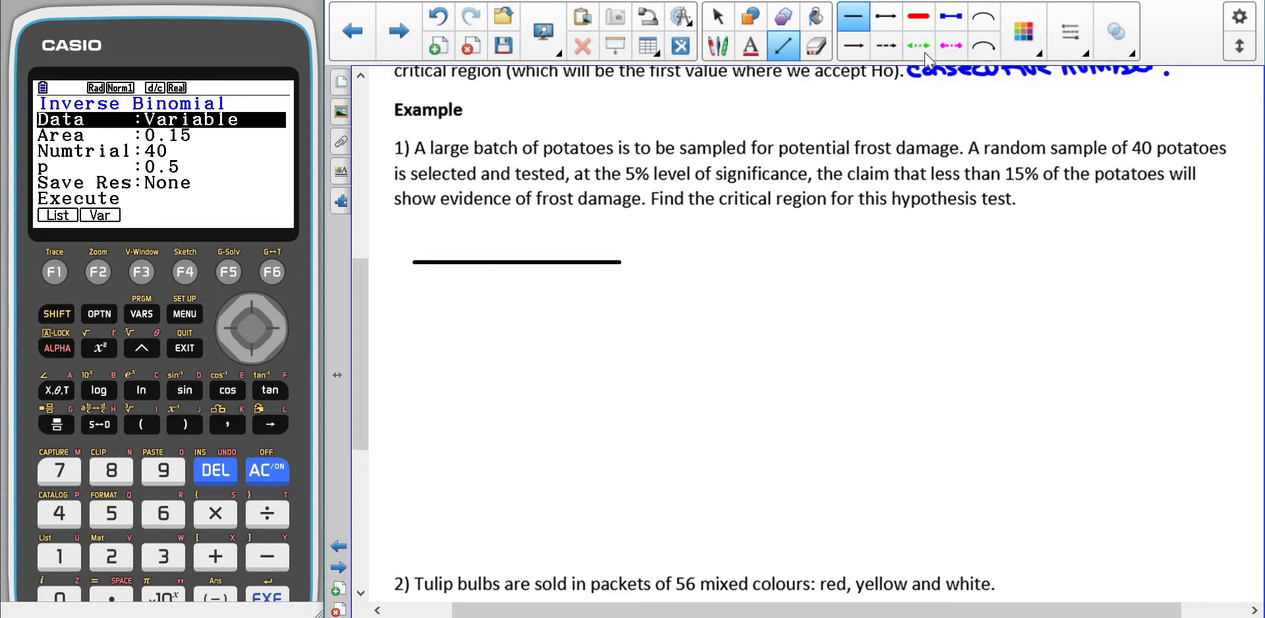
{"action": "left_click", "coordinate": [718, 46]}
{"action": "left_click", "coordinate": [1003, 24]}
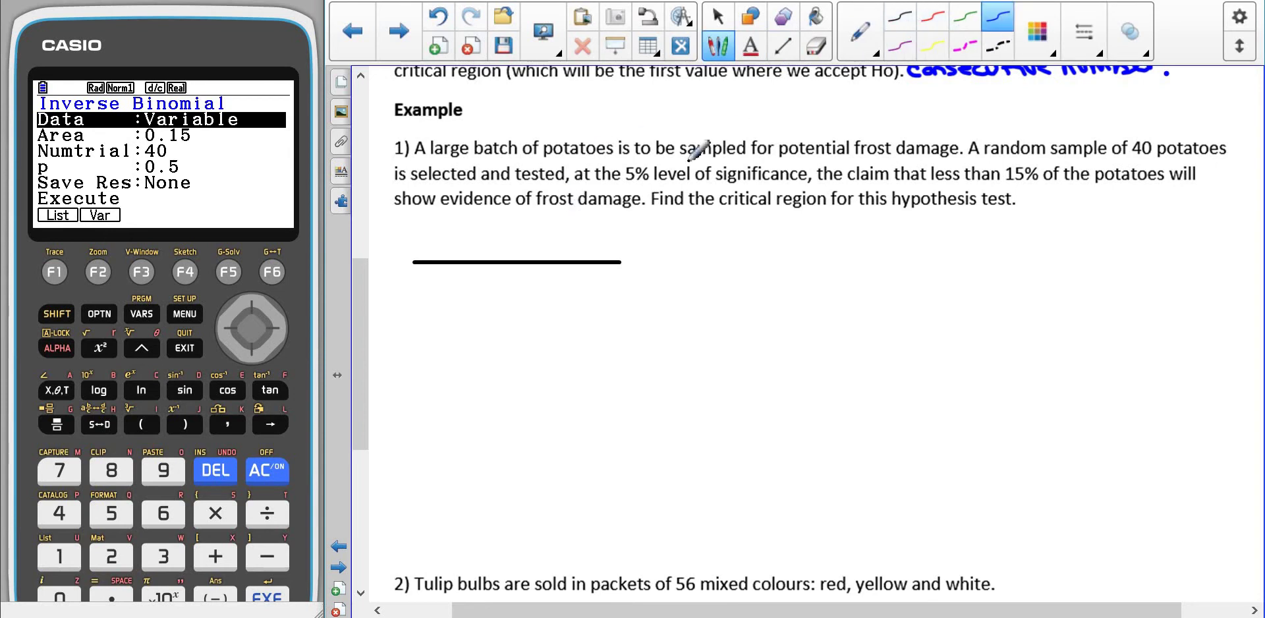
{"action": "left_click_drag", "start_coordinate": [658, 185], "coordinate": [624, 189]}
{"action": "left_click_drag", "start_coordinate": [441, 248], "coordinate": [442, 275]}
{"action": "mouse_move", "coordinate": [412, 218]}
{"action": "left_mouse_down"}
{"action": "mouse_move", "coordinate": [408, 234]}
{"action": "mouse_move", "coordinate": [423, 215]}
{"action": "mouse_move", "coordinate": [438, 232]}
{"action": "left_mouse_up"}
{"action": "left_click", "coordinate": [449, 229]}
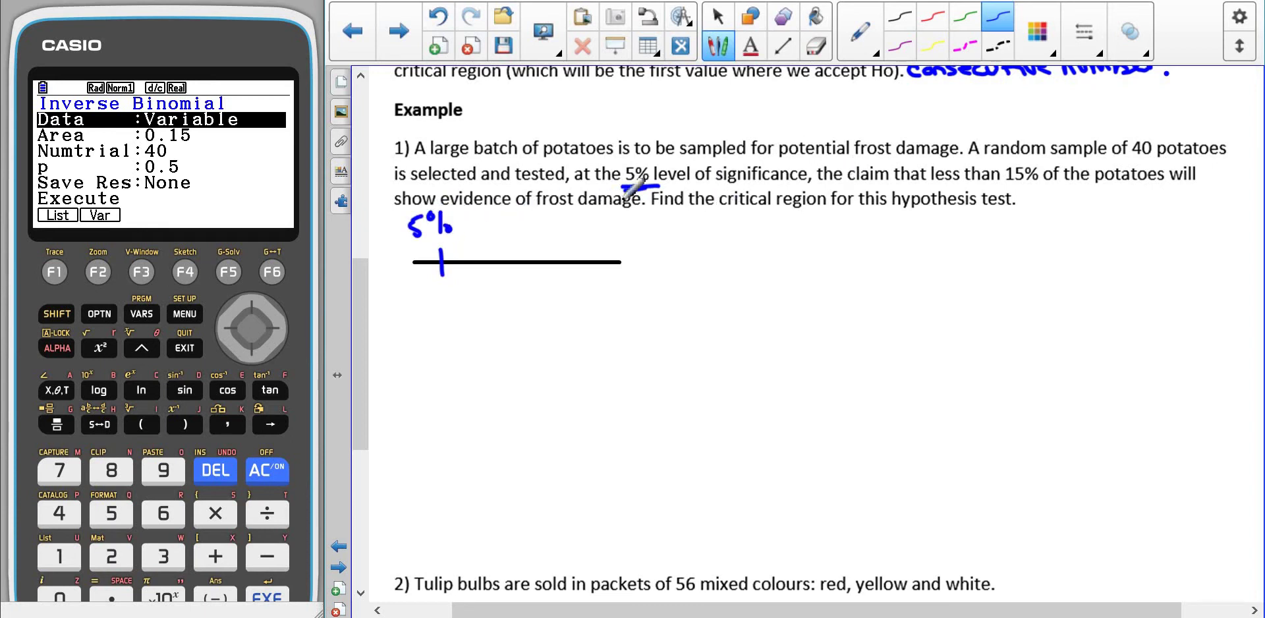
{"action": "left_click_drag", "start_coordinate": [935, 189], "coordinate": [980, 187]}
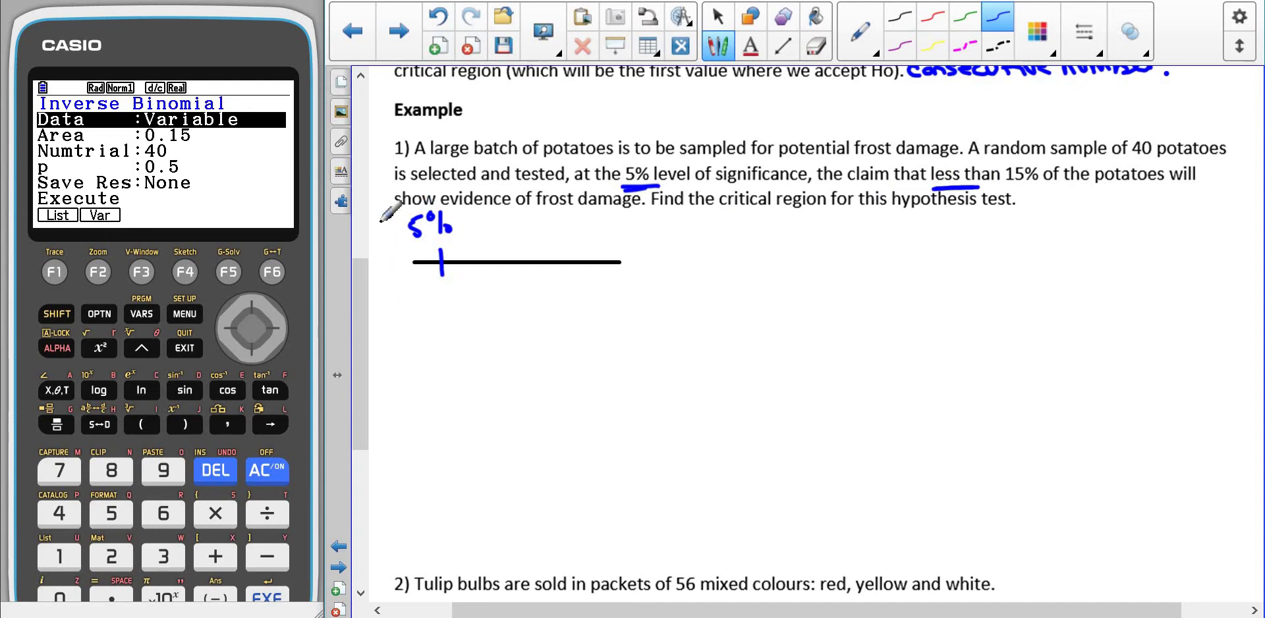
{"action": "left_click", "coordinate": [249, 352]}
Run Inverse Binomial with Area 0.05, Numtrial 40 and p 0.15 to get xInv = 3
{"action": "left_click", "coordinate": [70, 596]}
{"action": "left_click", "coordinate": [112, 597]}
{"action": "left_click", "coordinate": [61, 597]}
{"action": "left_click", "coordinate": [121, 516]}
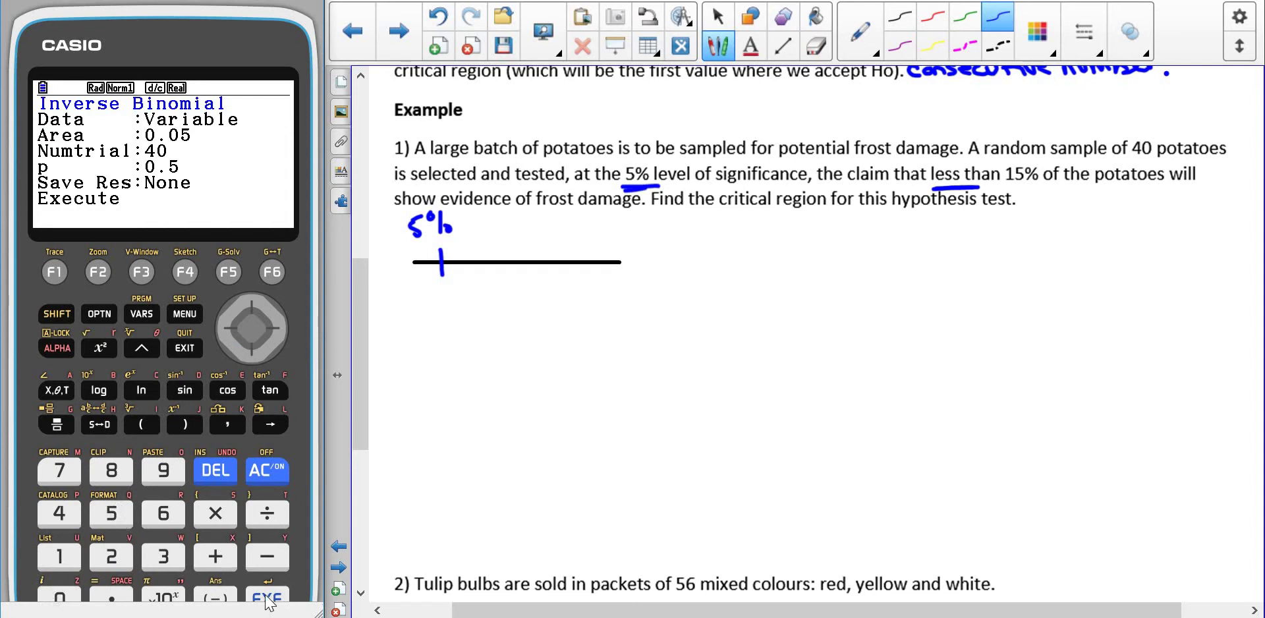
{"action": "left_click", "coordinate": [248, 355]}
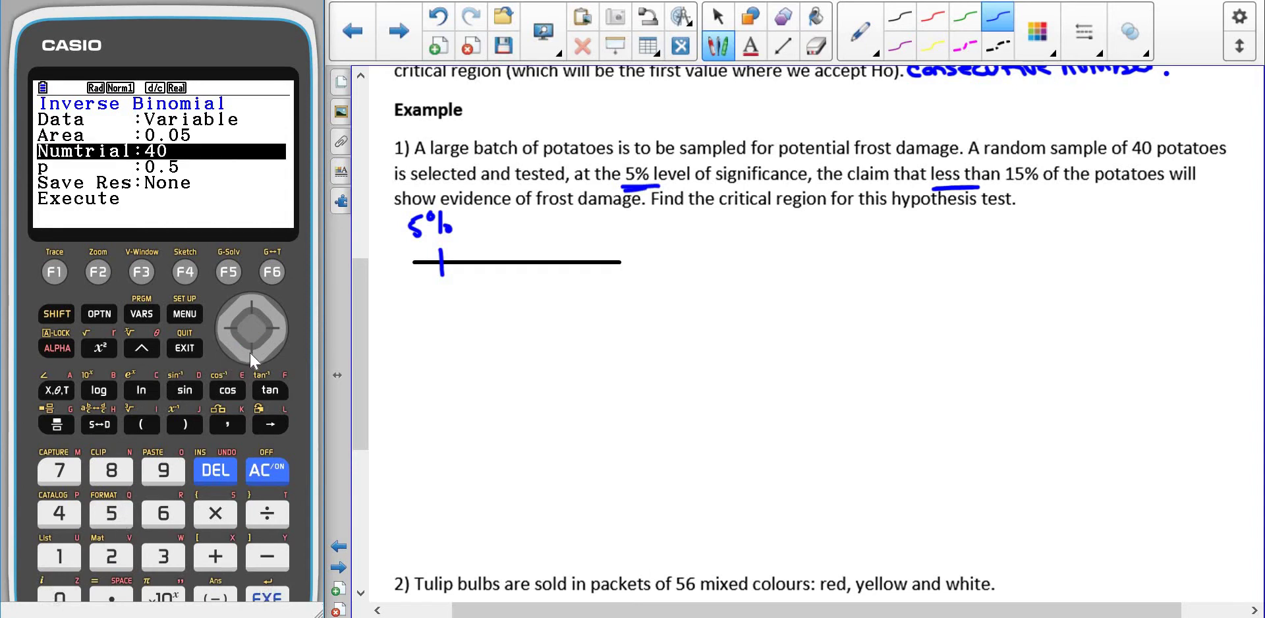
{"action": "left_click", "coordinate": [251, 354]}
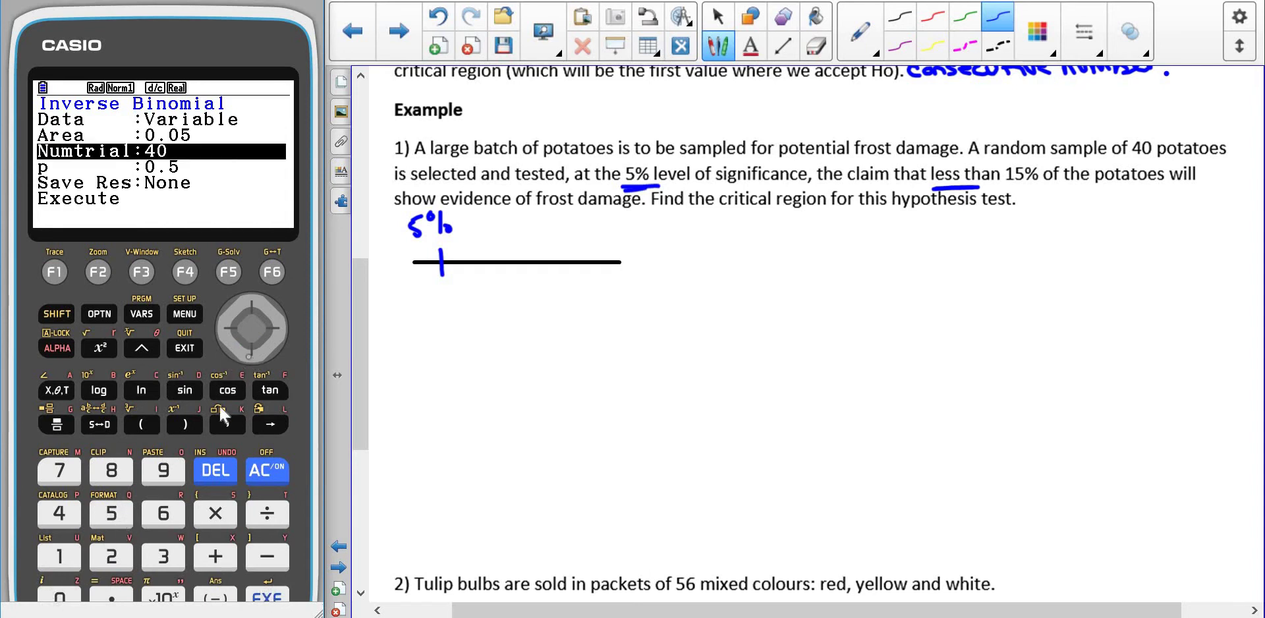
{"action": "left_click", "coordinate": [77, 595]}
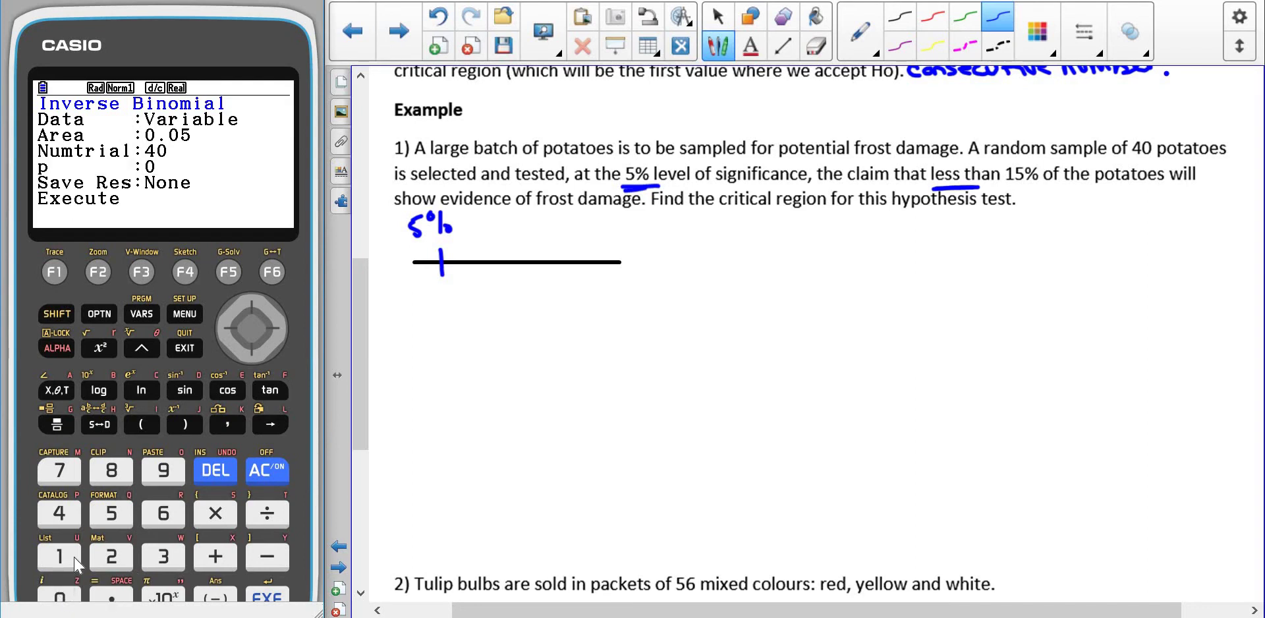
{"action": "left_click", "coordinate": [109, 522]}
{"action": "left_click", "coordinate": [258, 601]}
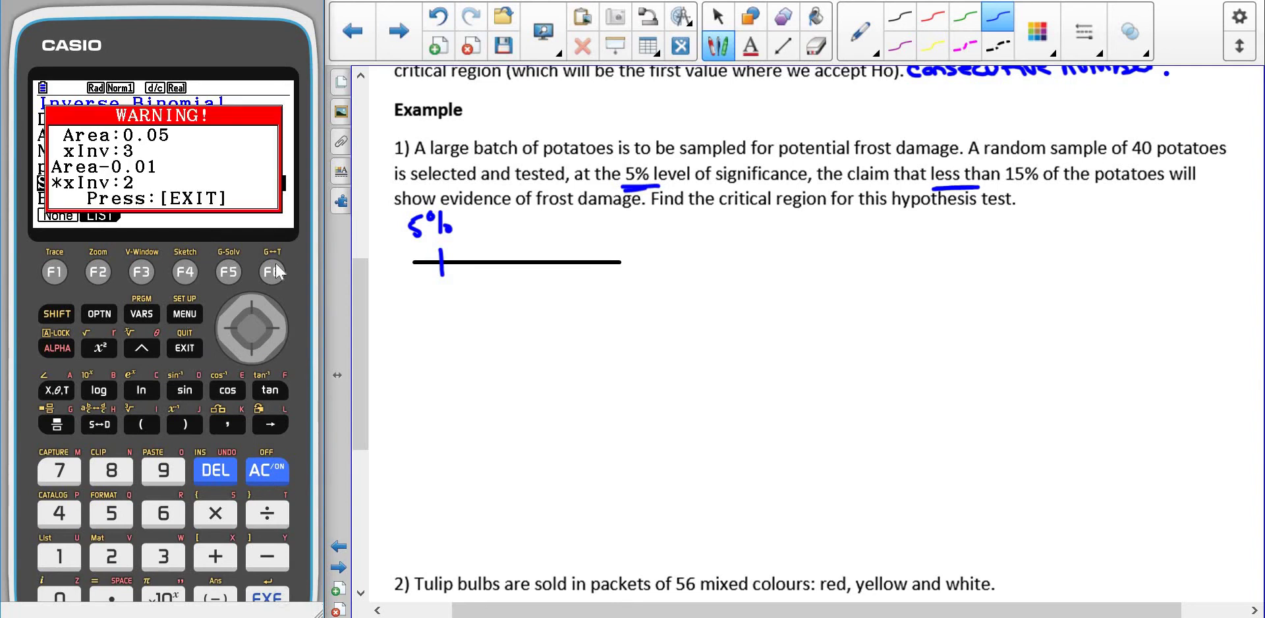
{"action": "key", "text": "Escape"}
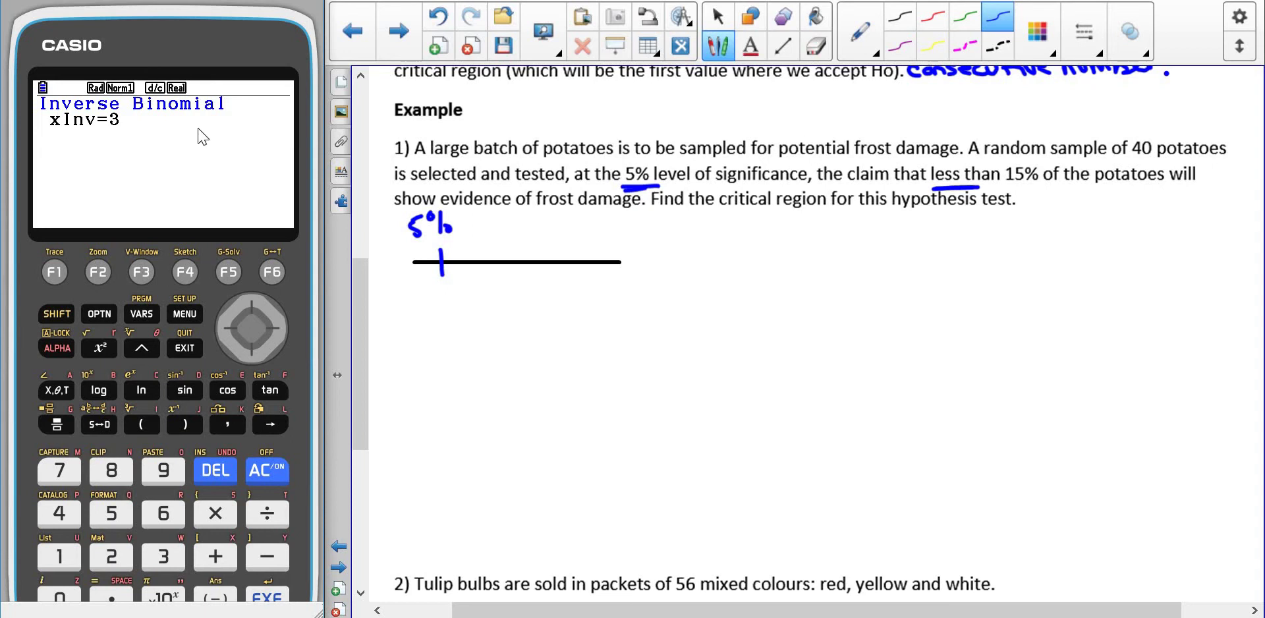
Open the Binomial C.D setup and set Lower 0, Upper 3, Numtrial 40, p 0.15
{"action": "left_click", "coordinate": [185, 349]}
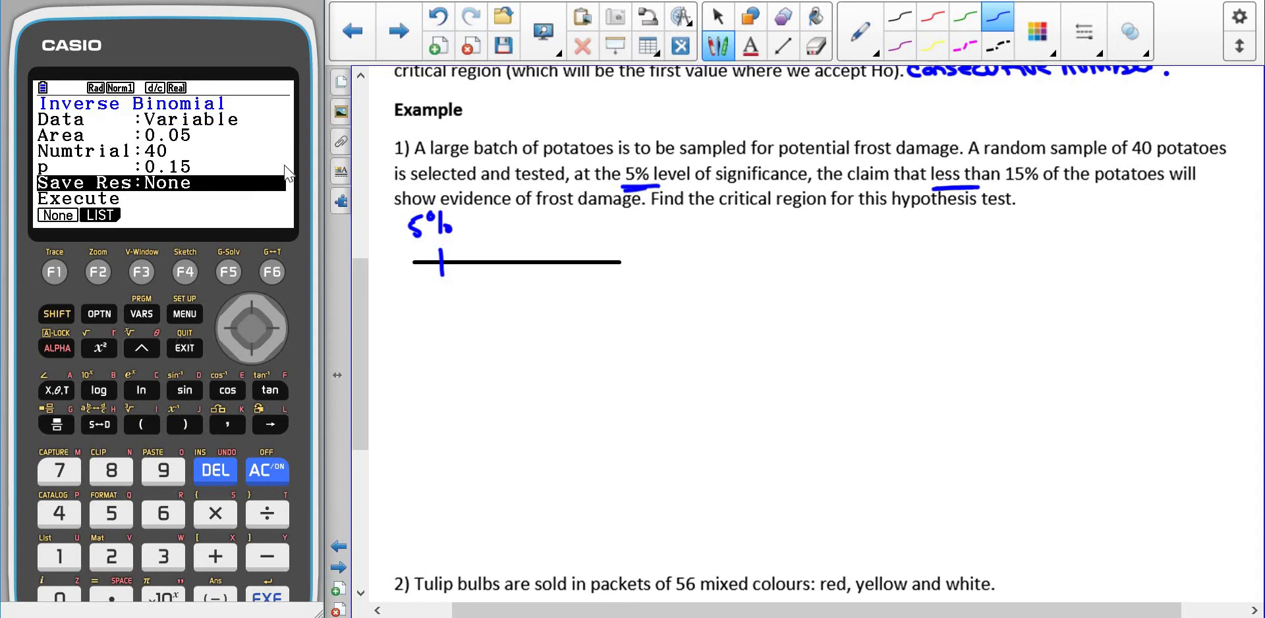
{"action": "key", "text": "Escape"}
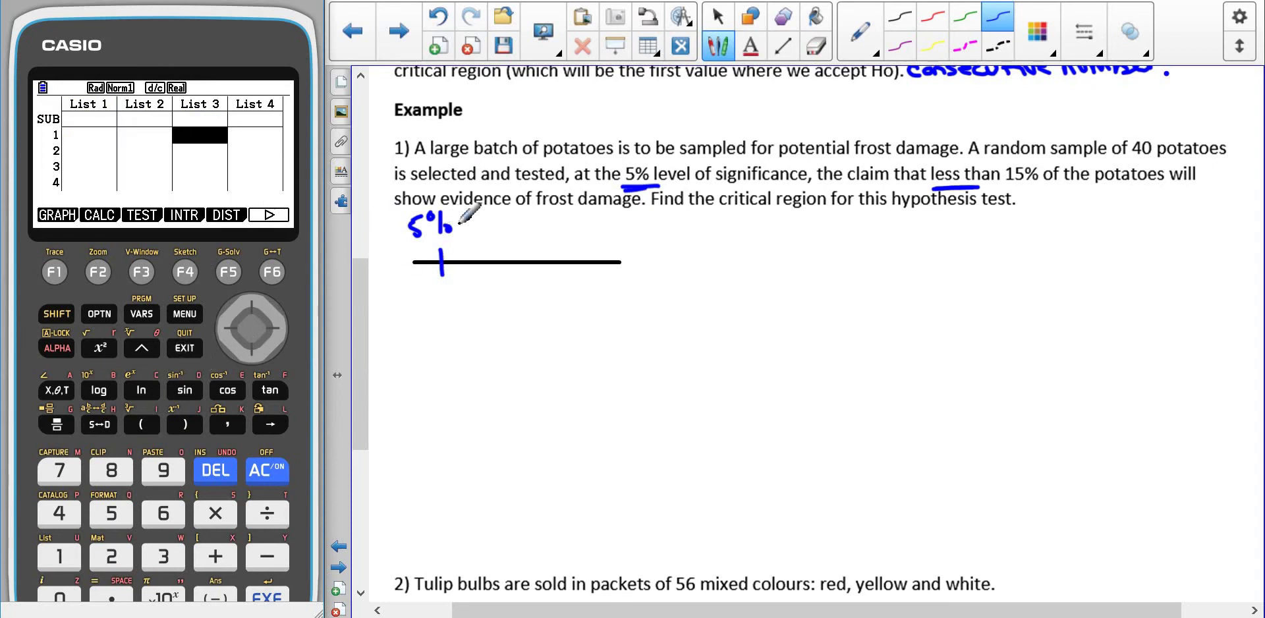
{"action": "left_click", "coordinate": [228, 272]}
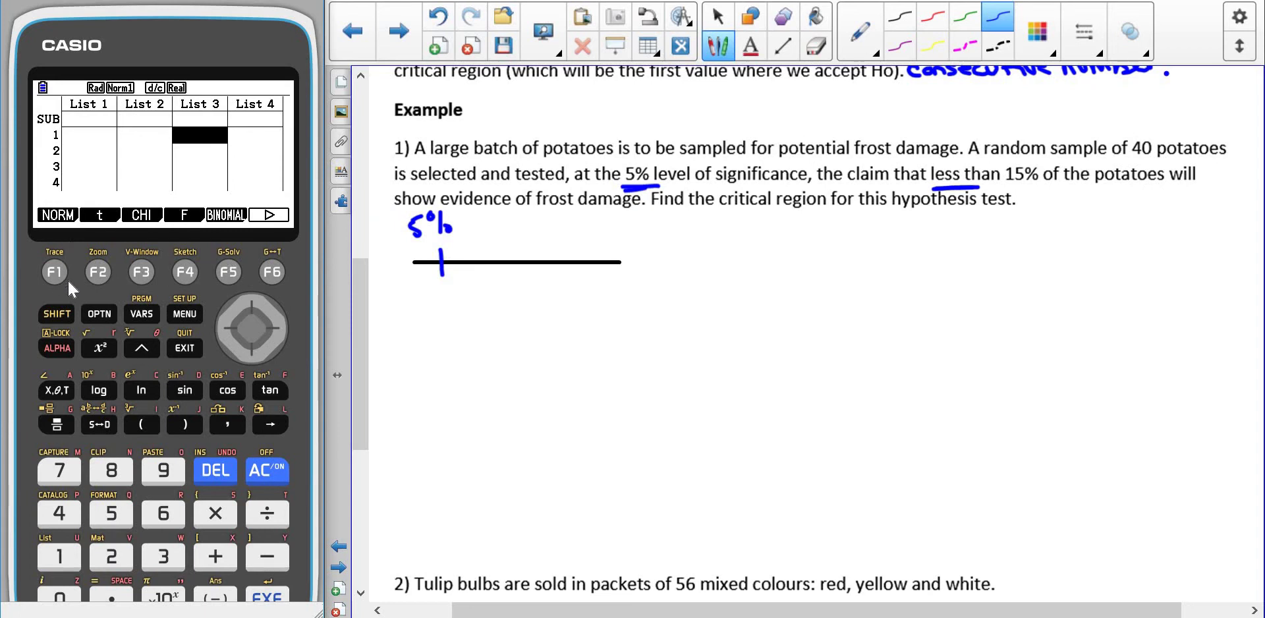
{"action": "left_click", "coordinate": [230, 275]}
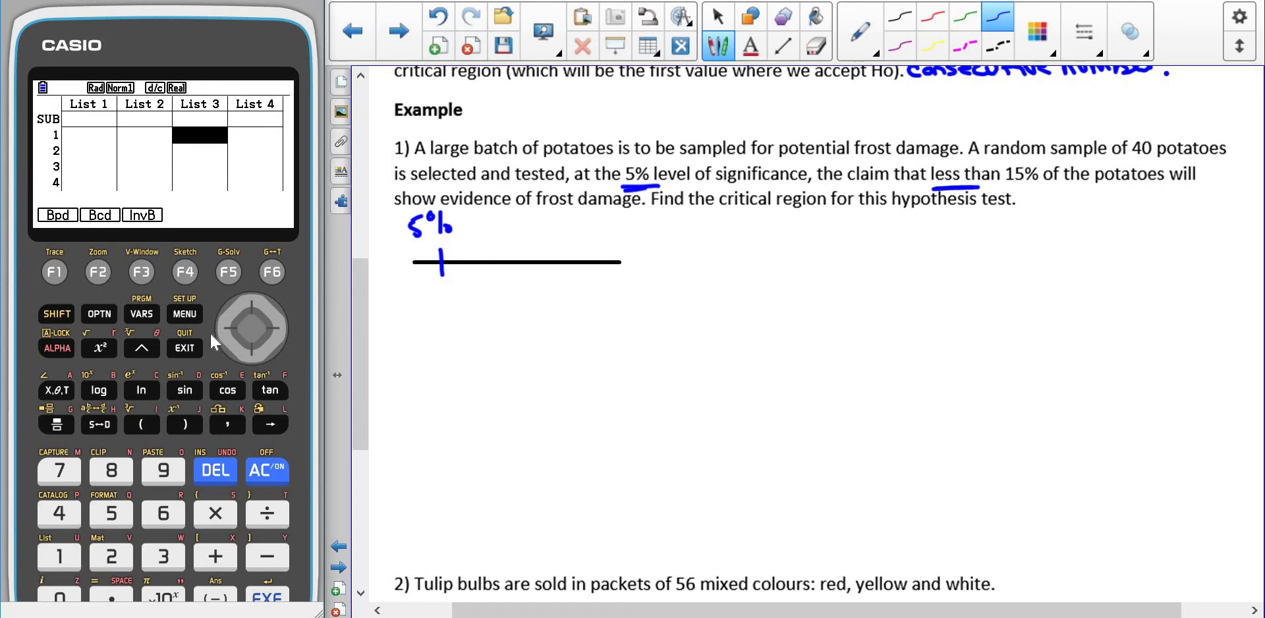
{"action": "key", "text": "F2"}
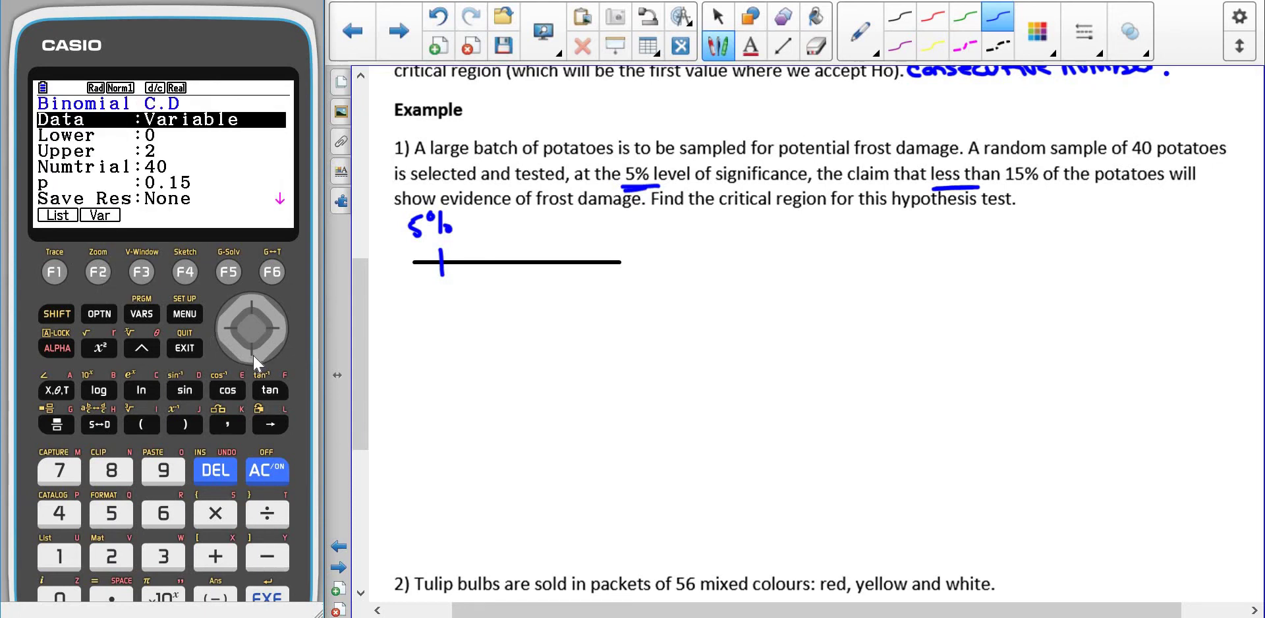
{"action": "left_click", "coordinate": [255, 357]}
{"action": "left_click", "coordinate": [255, 357]}
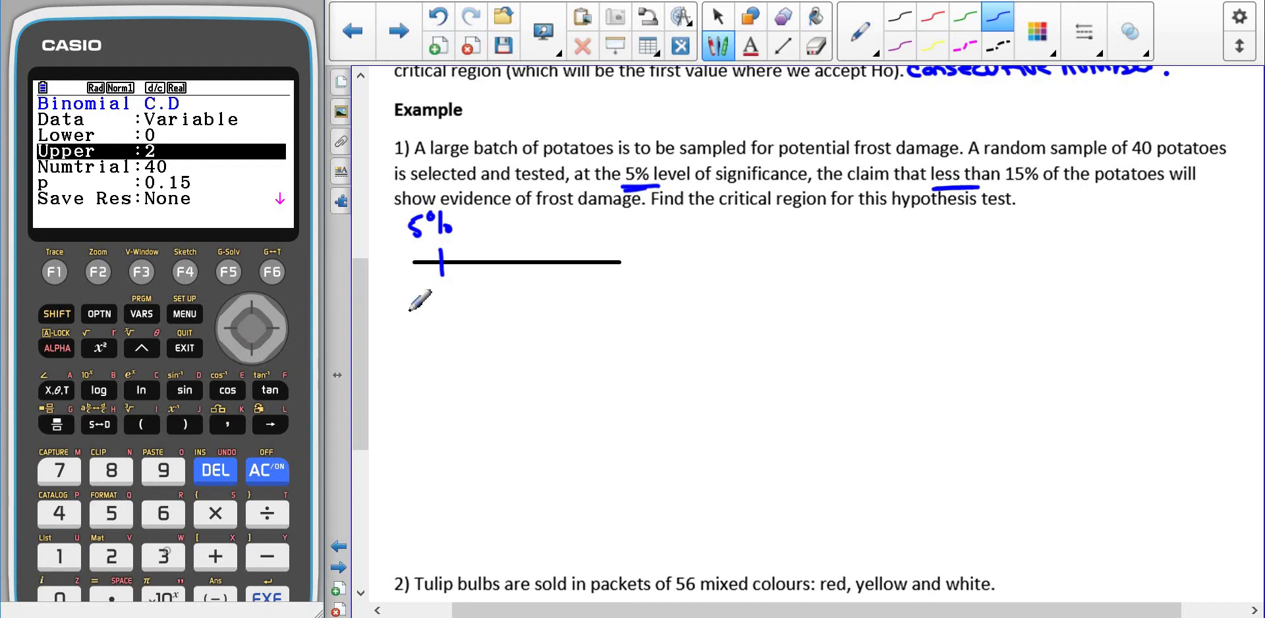
{"action": "left_click", "coordinate": [165, 555]}
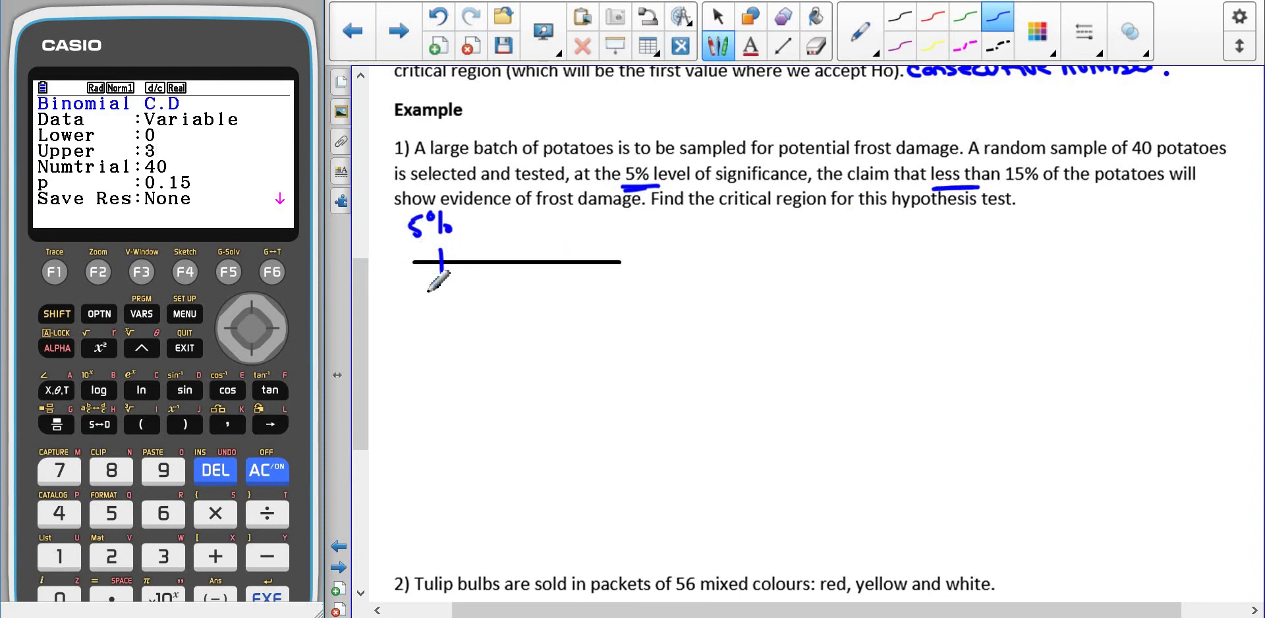
Calculate the cumulative probability and write P(X≤3) = 0.13016876 beside the number line
{"action": "mouse_move", "coordinate": [750, 249]}
{"action": "left_mouse_down"}
{"action": "mouse_move", "coordinate": [779, 248]}
{"action": "mouse_move", "coordinate": [805, 275]}
{"action": "left_mouse_up"}
{"action": "mouse_move", "coordinate": [805, 249]}
{"action": "left_mouse_down"}
{"action": "mouse_move", "coordinate": [840, 258]}
{"action": "mouse_move", "coordinate": [835, 246]}
{"action": "mouse_move", "coordinate": [841, 262]}
{"action": "mouse_move", "coordinate": [834, 232]}
{"action": "mouse_move", "coordinate": [852, 271]}
{"action": "left_mouse_up"}
{"action": "left_click_drag", "start_coordinate": [867, 251], "coordinate": [877, 257]}
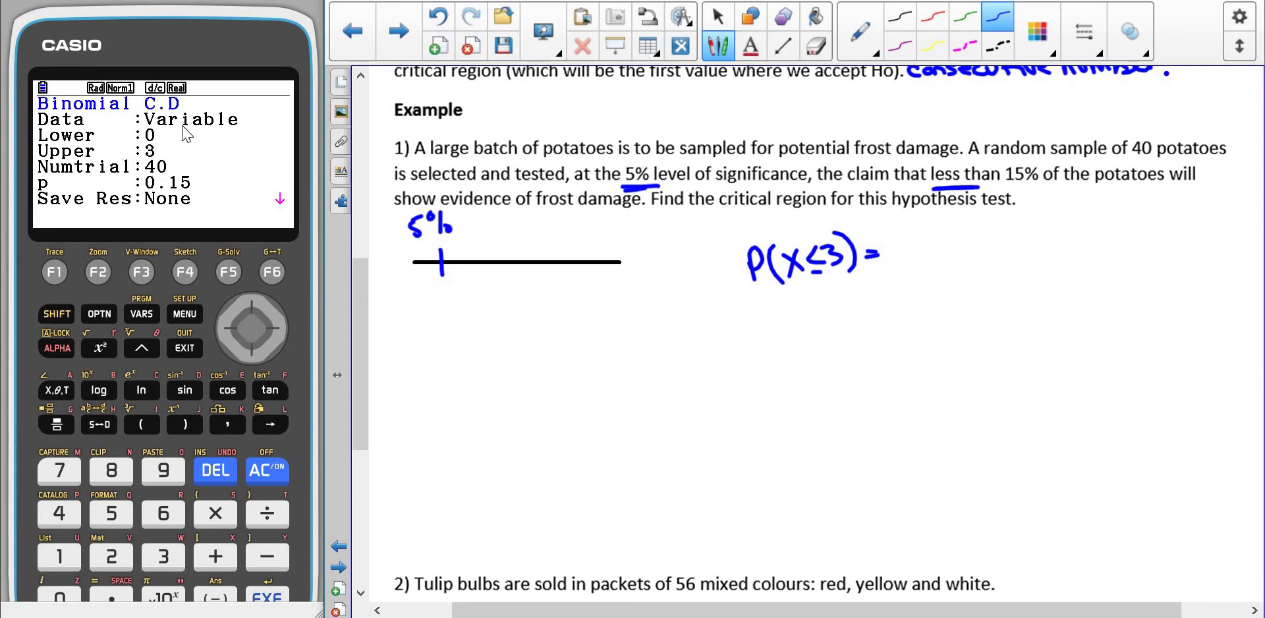
{"action": "left_click", "coordinate": [276, 600]}
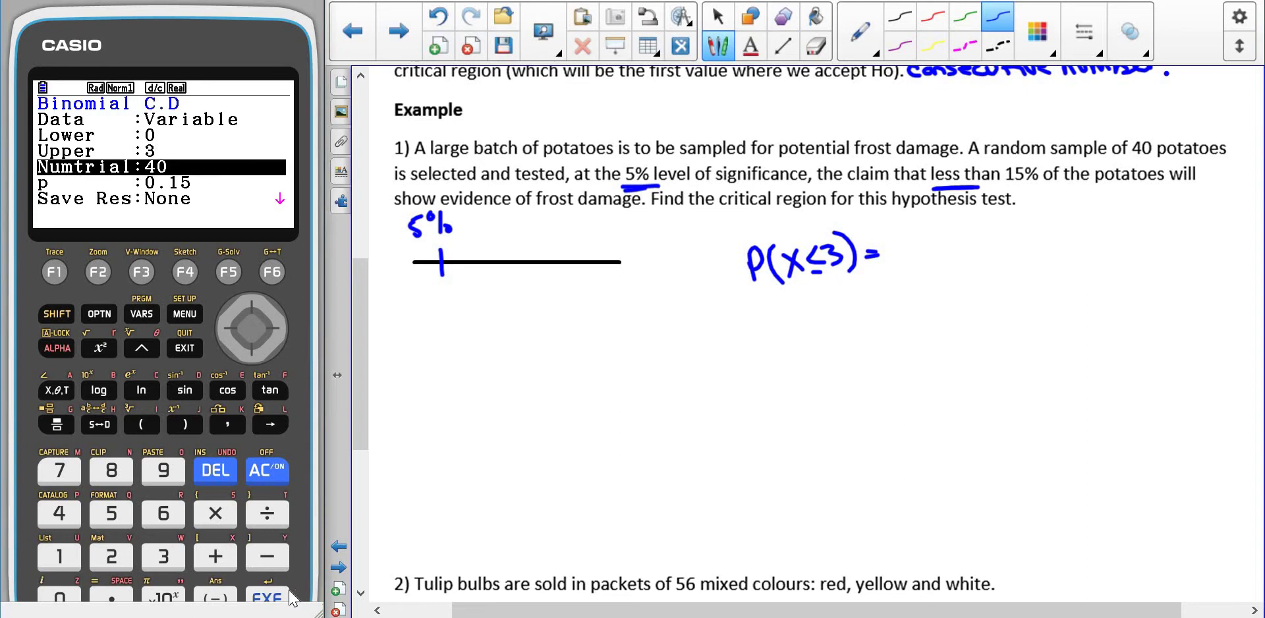
{"action": "left_click", "coordinate": [277, 594]}
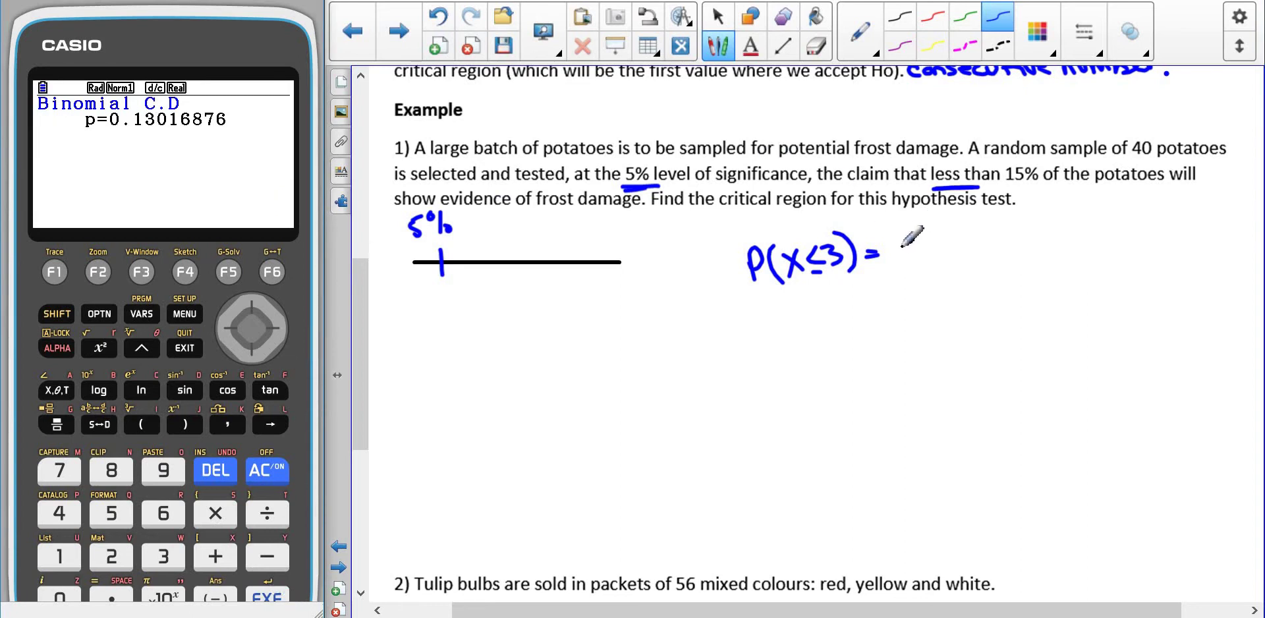
{"action": "mouse_move", "coordinate": [908, 246]}
{"action": "left_mouse_down"}
{"action": "mouse_move", "coordinate": [1016, 252]}
{"action": "mouse_move", "coordinate": [1031, 236]}
{"action": "mouse_move", "coordinate": [1048, 245]}
{"action": "mouse_move", "coordinate": [1072, 235]}
{"action": "mouse_move", "coordinate": [1075, 251]}
{"action": "mouse_move", "coordinate": [1076, 231]}
{"action": "mouse_move", "coordinate": [1101, 246]}
{"action": "mouse_move", "coordinate": [1136, 231]}
{"action": "left_mouse_up"}
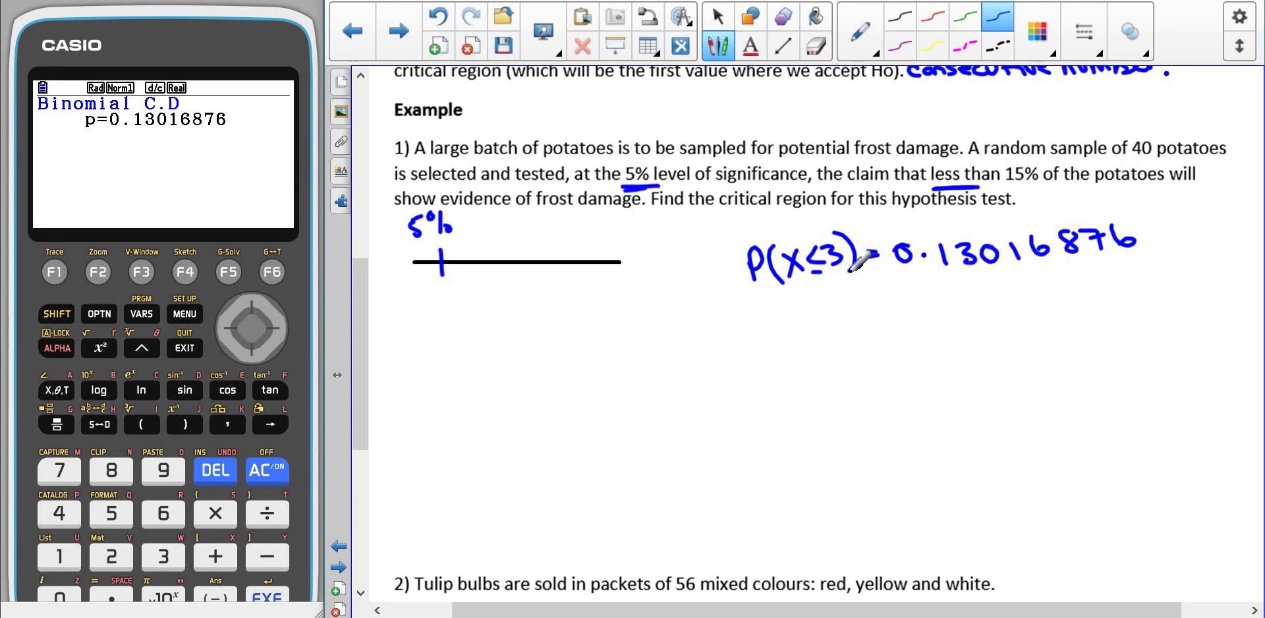
{"action": "left_click", "coordinate": [184, 351]}
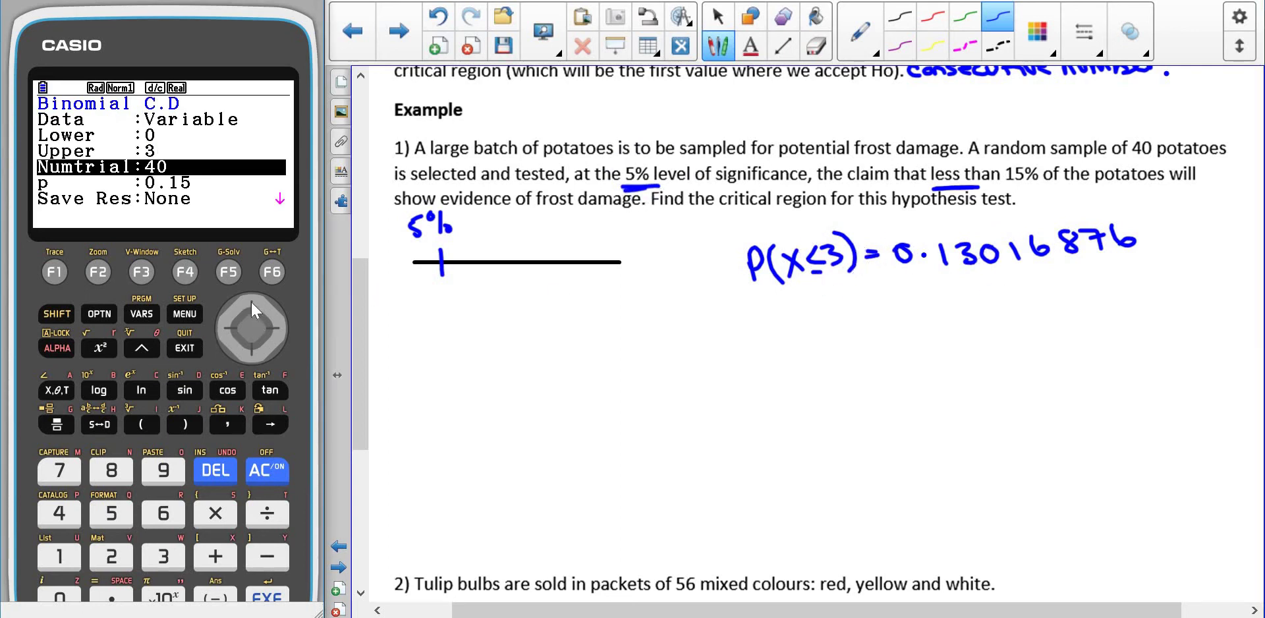
{"action": "left_click", "coordinate": [250, 311]}
With Upper 2, write P(X≤2) = 0.04859866 below P(X≤3), then tick and label 2 in purple
{"action": "left_click", "coordinate": [111, 557]}
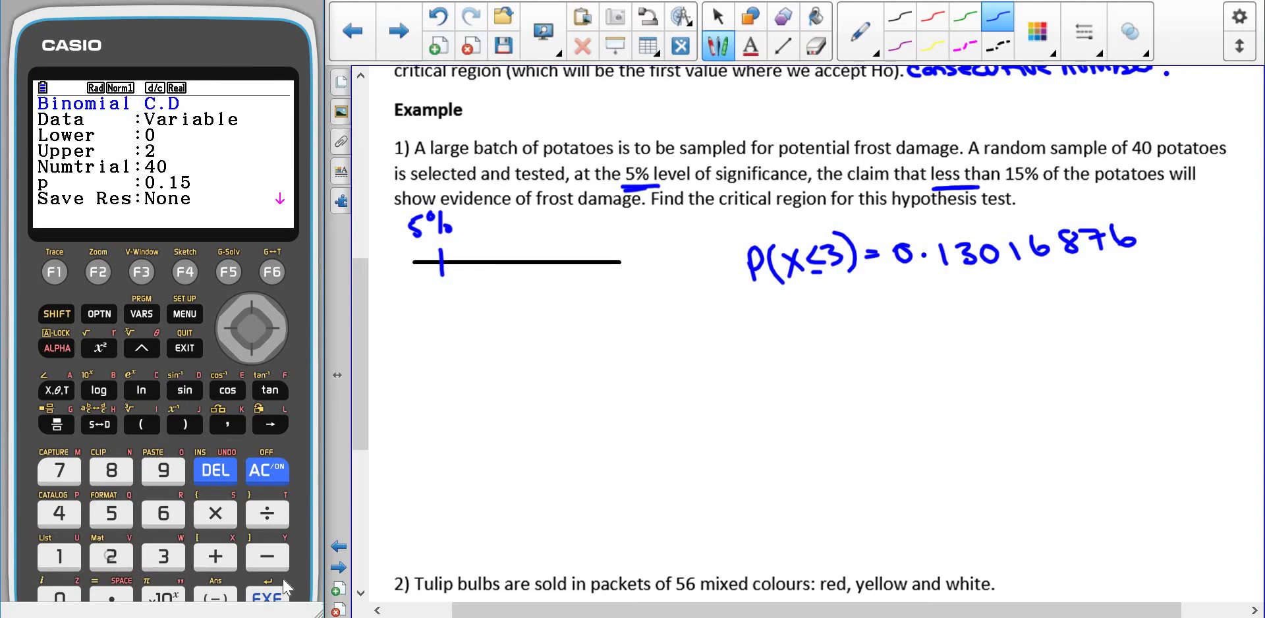
{"action": "left_click", "coordinate": [277, 596]}
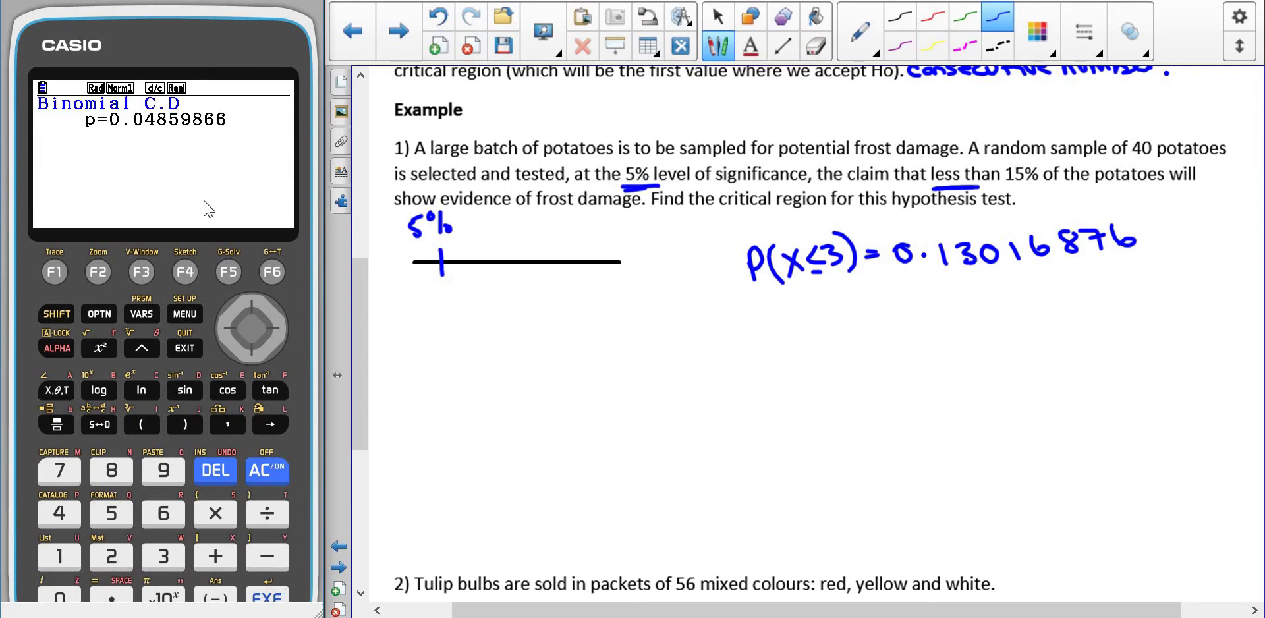
{"action": "mouse_move", "coordinate": [758, 305]}
{"action": "left_mouse_down"}
{"action": "mouse_move", "coordinate": [786, 332]}
{"action": "mouse_move", "coordinate": [809, 308]}
{"action": "mouse_move", "coordinate": [810, 323]}
{"action": "mouse_move", "coordinate": [838, 323]}
{"action": "left_mouse_up"}
{"action": "mouse_move", "coordinate": [822, 329]}
{"action": "left_mouse_down"}
{"action": "mouse_move", "coordinate": [855, 322]}
{"action": "mouse_move", "coordinate": [847, 306]}
{"action": "mouse_move", "coordinate": [859, 317]}
{"action": "mouse_move", "coordinate": [860, 295]}
{"action": "mouse_move", "coordinate": [864, 321]}
{"action": "left_mouse_up"}
{"action": "mouse_move", "coordinate": [869, 296]}
{"action": "left_mouse_down"}
{"action": "mouse_move", "coordinate": [899, 305]}
{"action": "mouse_move", "coordinate": [894, 316]}
{"action": "mouse_move", "coordinate": [949, 305]}
{"action": "mouse_move", "coordinate": [928, 306]}
{"action": "mouse_move", "coordinate": [939, 317]}
{"action": "mouse_move", "coordinate": [976, 296]}
{"action": "mouse_move", "coordinate": [1079, 302]}
{"action": "left_mouse_up"}
{"action": "left_click", "coordinate": [957, 317]}
{"action": "left_click", "coordinate": [1052, 286]}
{"action": "mouse_move", "coordinate": [1109, 273]}
{"action": "left_mouse_down"}
{"action": "mouse_move", "coordinate": [1110, 295]}
{"action": "mouse_move", "coordinate": [1155, 287]}
{"action": "left_mouse_up"}
{"action": "left_click", "coordinate": [900, 48]}
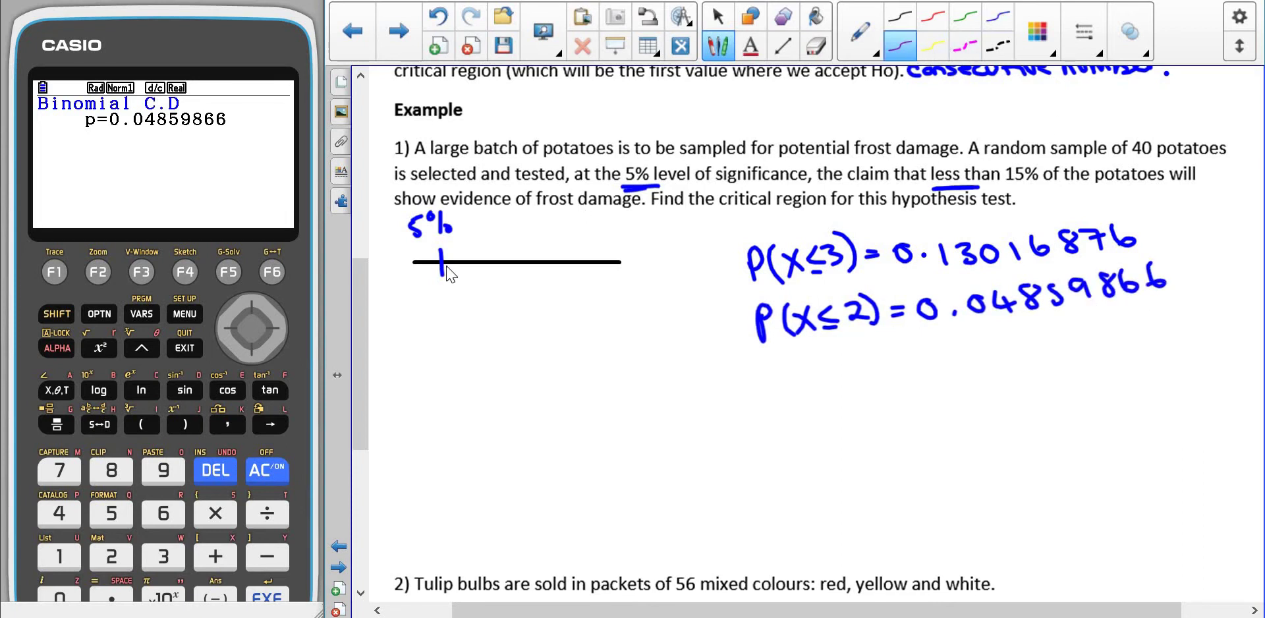
{"action": "left_click_drag", "start_coordinate": [430, 258], "coordinate": [437, 311]}
Label 3 on the number line, write 'Critical region X≤2', and scroll down to question 2
{"action": "left_click_drag", "start_coordinate": [458, 254], "coordinate": [456, 301]}
{"action": "mouse_move", "coordinate": [766, 378]}
{"action": "left_mouse_down"}
{"action": "mouse_move", "coordinate": [771, 406]}
{"action": "mouse_move", "coordinate": [777, 385]}
{"action": "mouse_move", "coordinate": [800, 393]}
{"action": "mouse_move", "coordinate": [800, 381]}
{"action": "mouse_move", "coordinate": [835, 398]}
{"action": "mouse_move", "coordinate": [879, 379]}
{"action": "mouse_move", "coordinate": [968, 386]}
{"action": "mouse_move", "coordinate": [1035, 353]}
{"action": "mouse_move", "coordinate": [1007, 371]}
{"action": "mouse_move", "coordinate": [1051, 360]}
{"action": "mouse_move", "coordinate": [1095, 367]}
{"action": "left_mouse_up"}
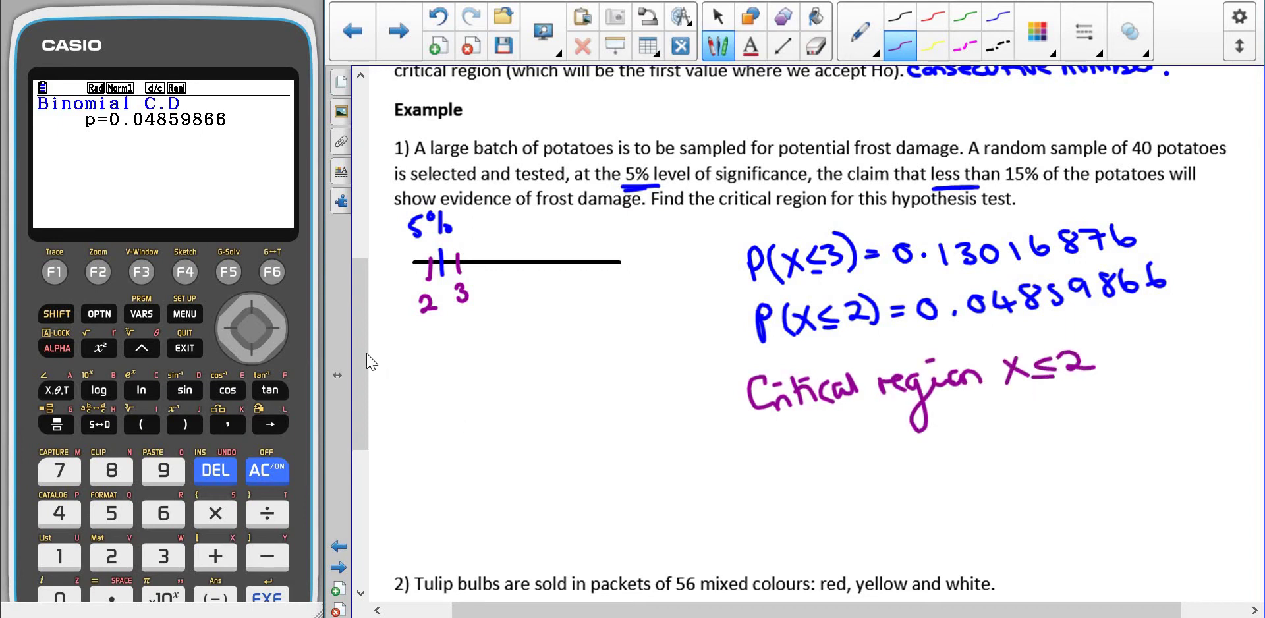
{"action": "left_click_drag", "start_coordinate": [361, 317], "coordinate": [356, 439]}
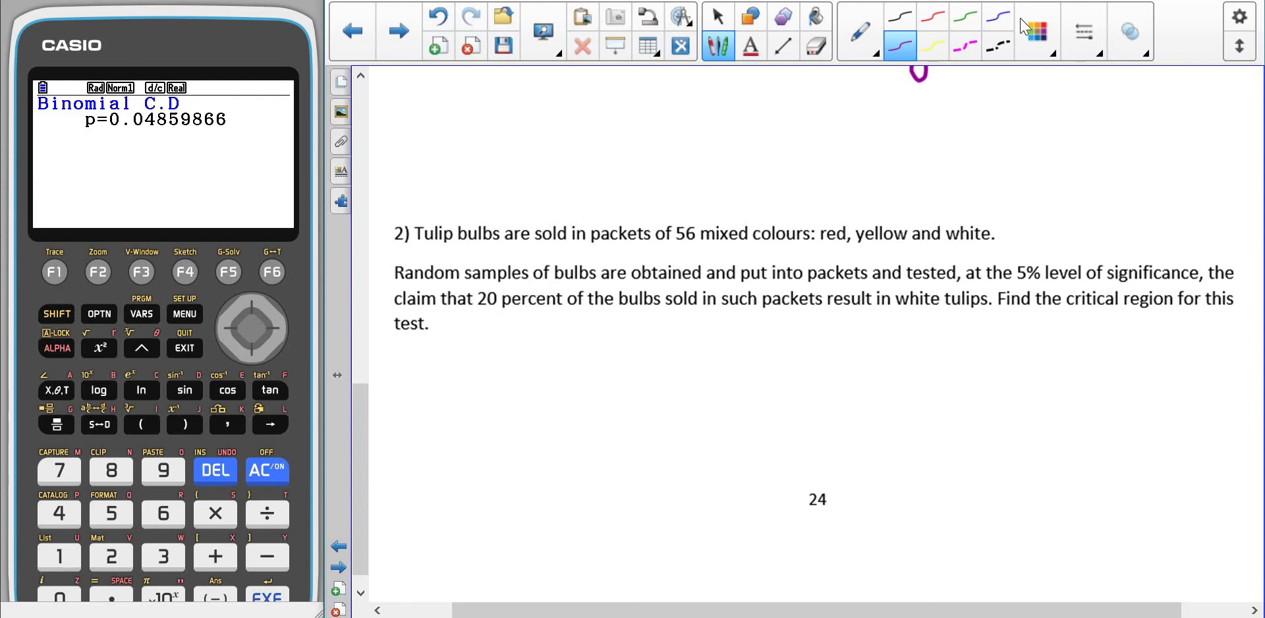
Draw a number line under question 2 with two tail ticks, and underline the 5% significance level
{"action": "left_click", "coordinate": [968, 16]}
{"action": "left_click", "coordinate": [785, 48]}
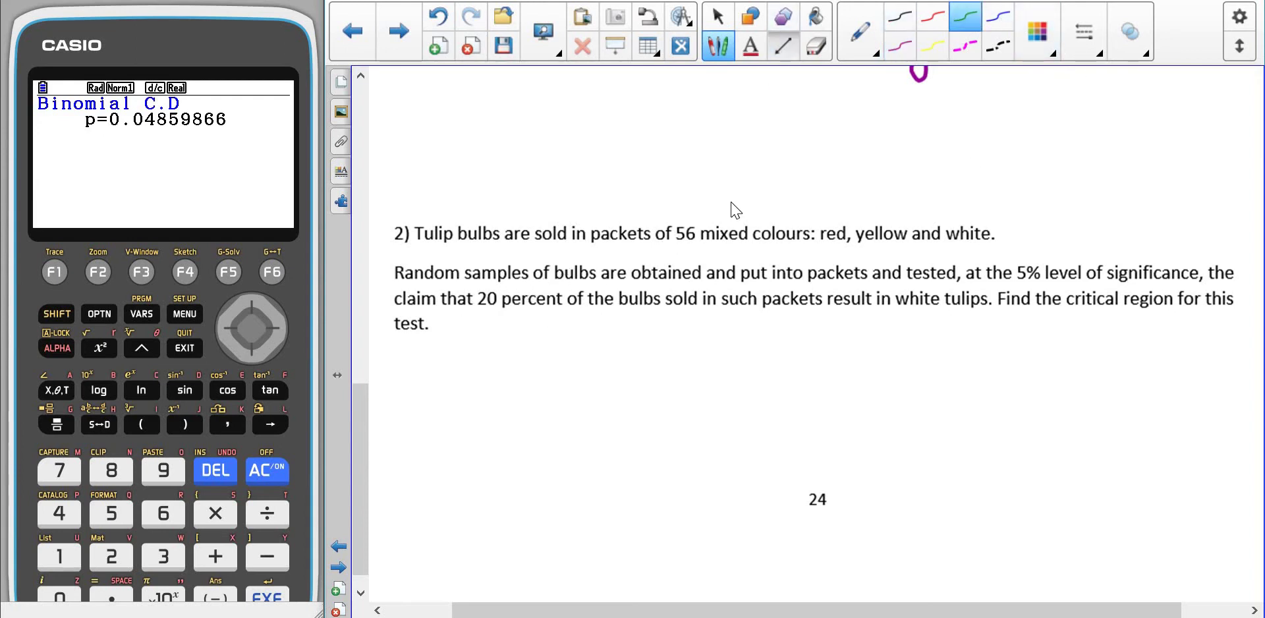
{"action": "left_click_drag", "start_coordinate": [411, 405], "coordinate": [648, 405]}
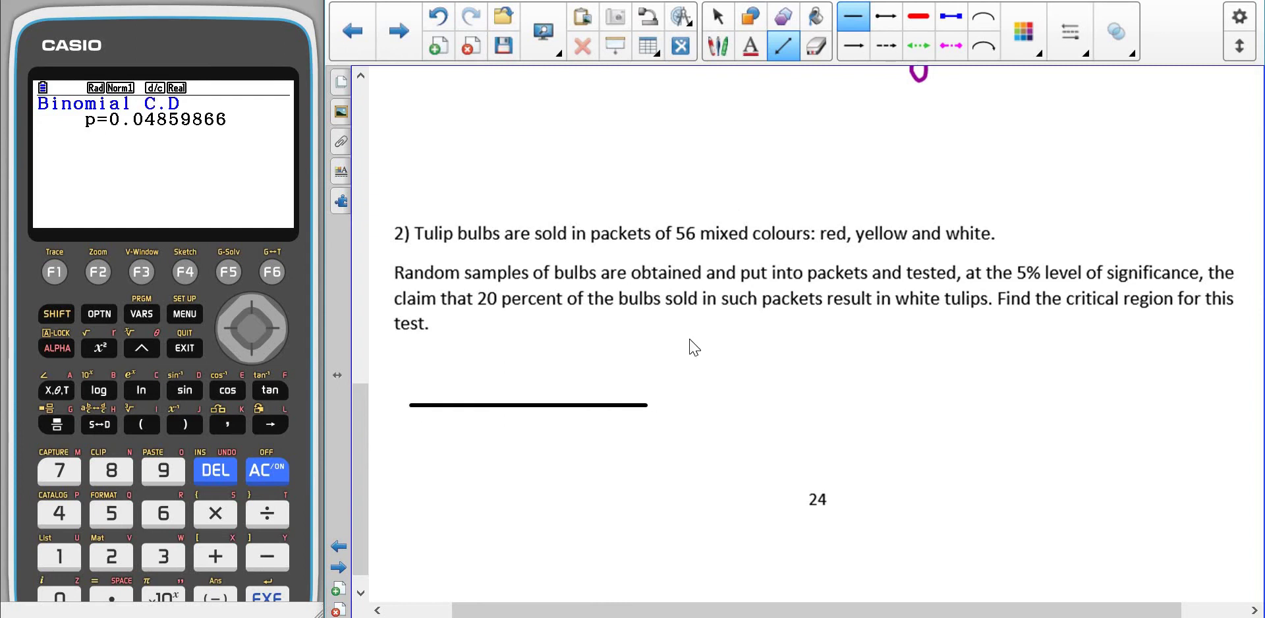
{"action": "left_click", "coordinate": [719, 46]}
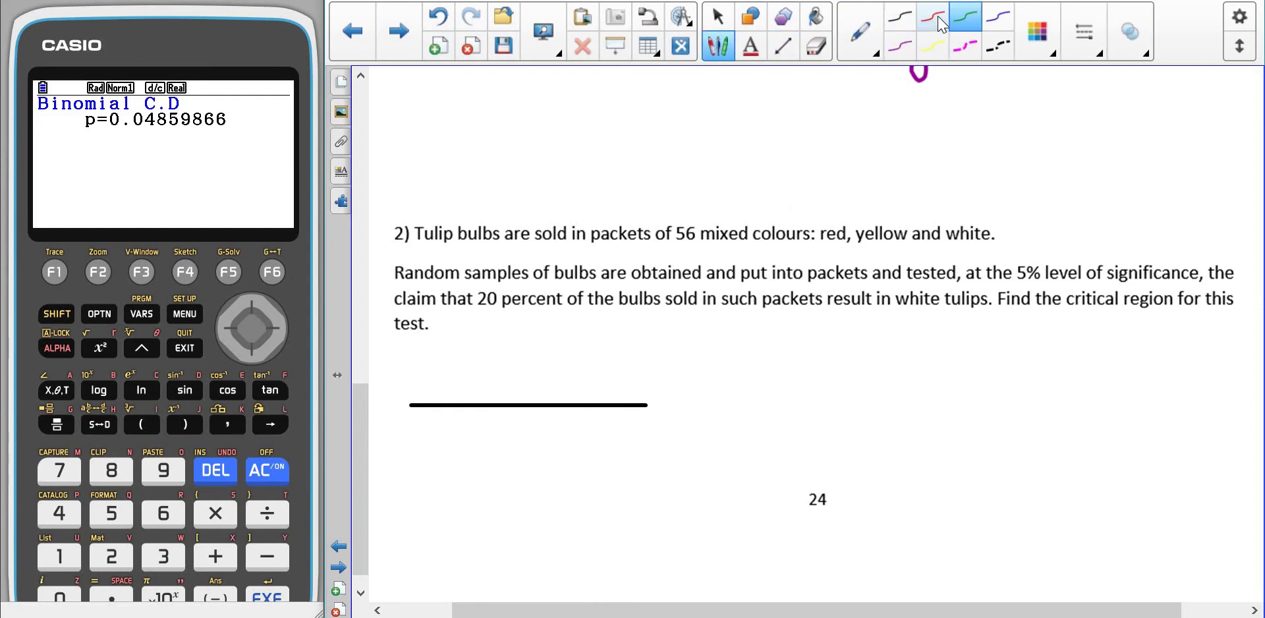
{"action": "left_click_drag", "start_coordinate": [444, 387], "coordinate": [448, 425]}
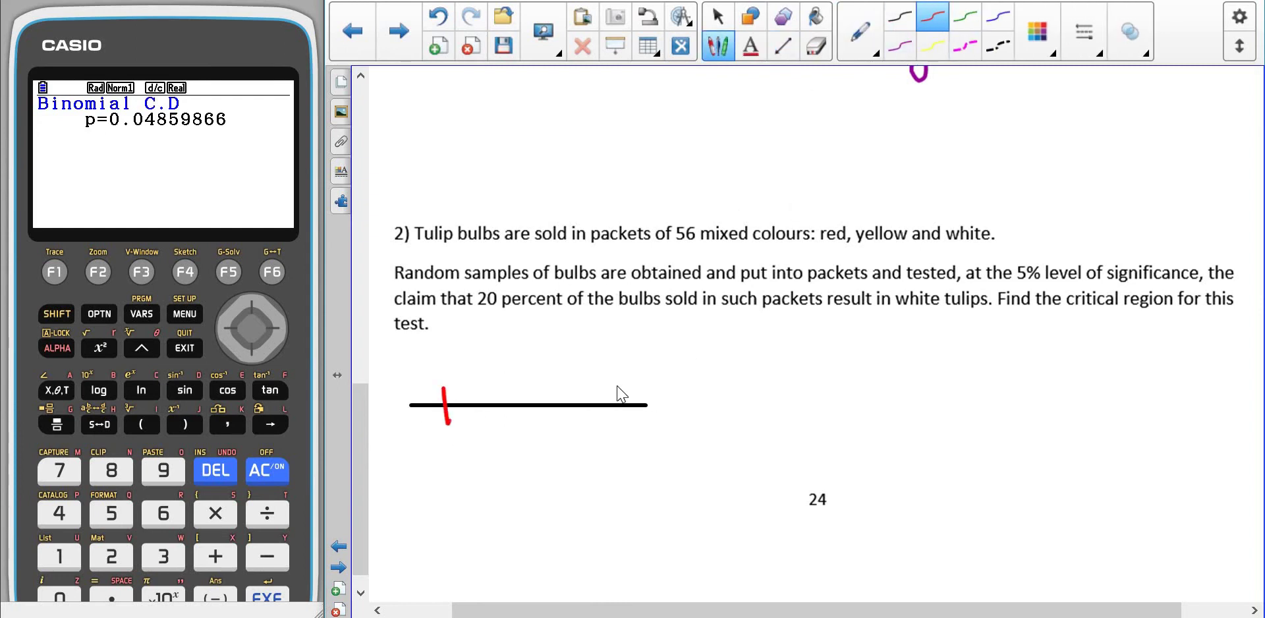
{"action": "left_click_drag", "start_coordinate": [603, 389], "coordinate": [607, 419]}
{"action": "left_click_drag", "start_coordinate": [1016, 284], "coordinate": [1043, 284]}
Label both the left and right tail ticks 2.5%
{"action": "mouse_move", "coordinate": [393, 356]}
{"action": "left_mouse_down"}
{"action": "mouse_move", "coordinate": [404, 373]}
{"action": "mouse_move", "coordinate": [441, 347]}
{"action": "mouse_move", "coordinate": [441, 363]}
{"action": "left_mouse_up"}
{"action": "left_click", "coordinate": [408, 371]}
{"action": "left_click_drag", "start_coordinate": [451, 354], "coordinate": [453, 359]}
{"action": "left_click_drag", "start_coordinate": [607, 356], "coordinate": [636, 370]}
{"action": "left_click", "coordinate": [628, 365]}
{"action": "left_click_drag", "start_coordinate": [640, 347], "coordinate": [661, 341]}
{"action": "mouse_move", "coordinate": [669, 336]}
{"action": "left_mouse_down"}
{"action": "mouse_move", "coordinate": [670, 362]}
{"action": "mouse_move", "coordinate": [677, 350]}
{"action": "left_mouse_up"}
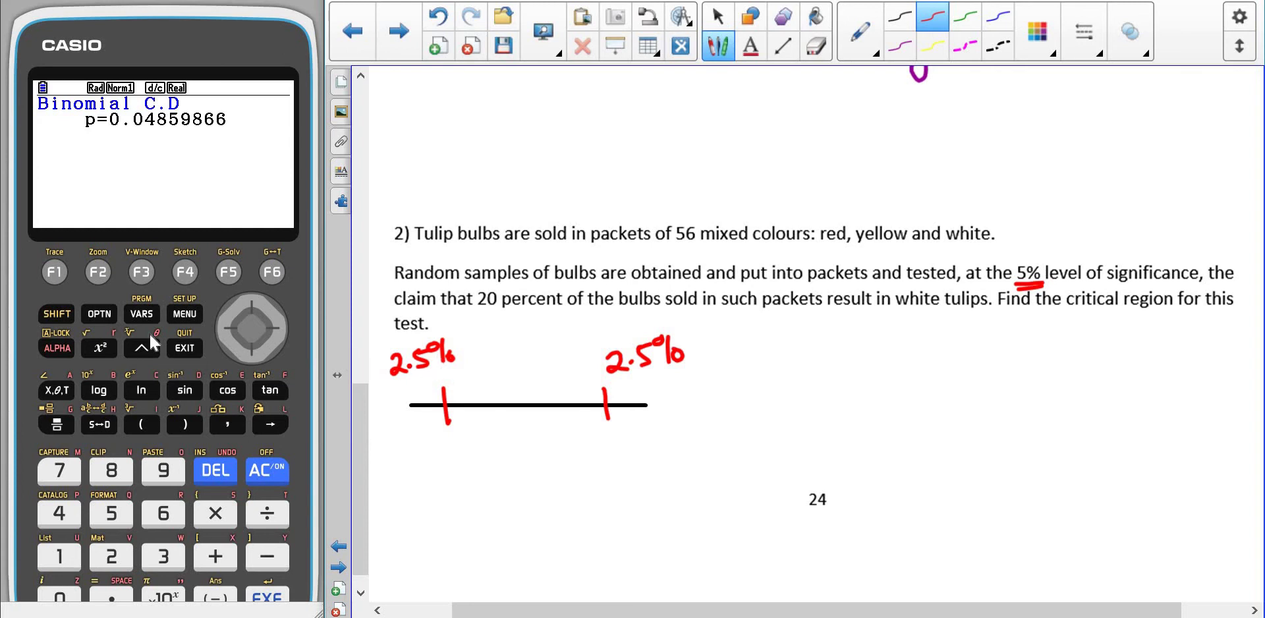
{"action": "left_click", "coordinate": [181, 350]}
{"action": "left_click", "coordinate": [180, 350]}
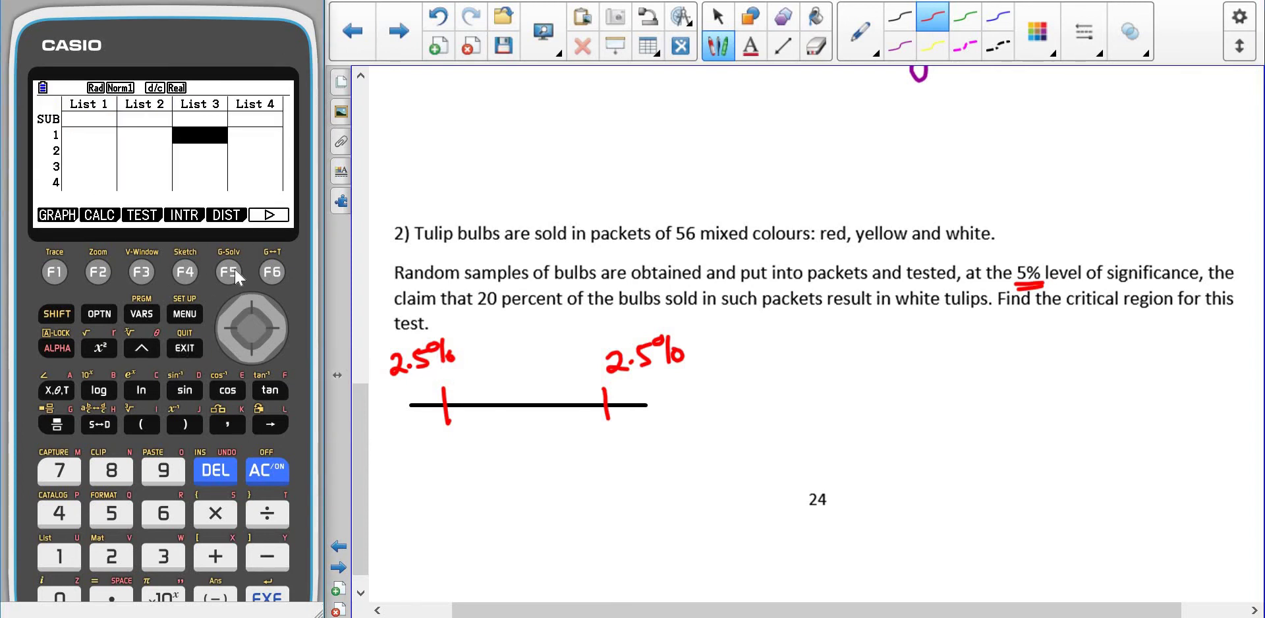
Open the Inverse Binomial settings and set Area to 0.025
{"action": "left_click", "coordinate": [230, 271]}
{"action": "left_click", "coordinate": [228, 272]}
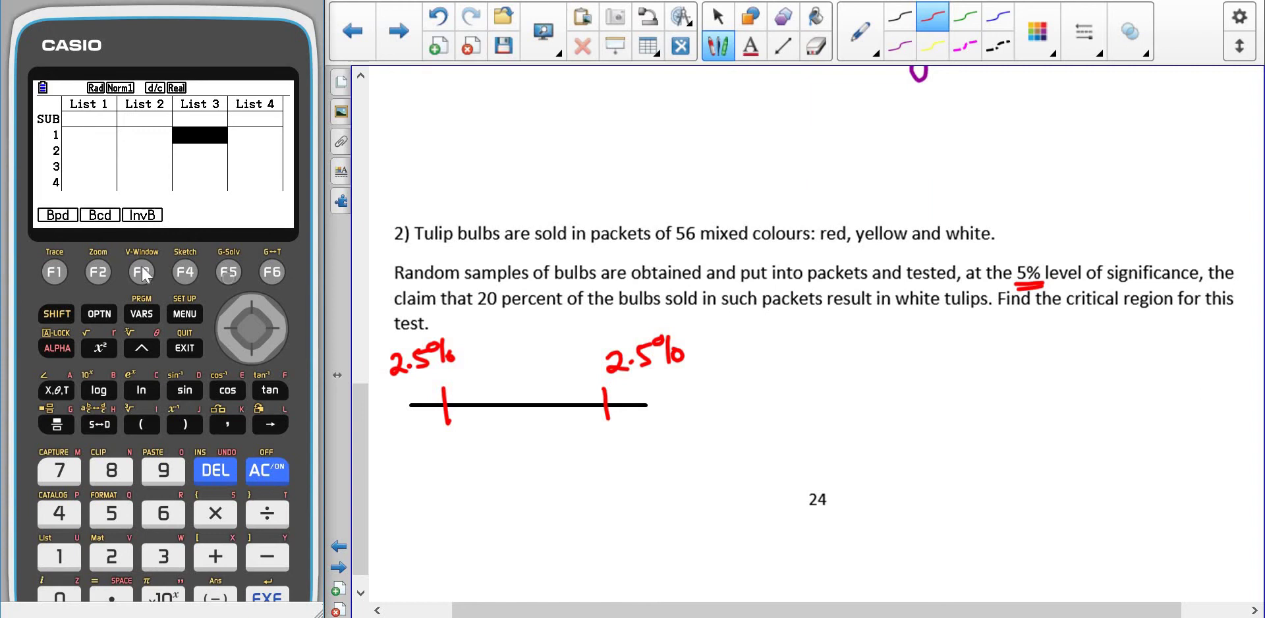
{"action": "key", "text": "F3"}
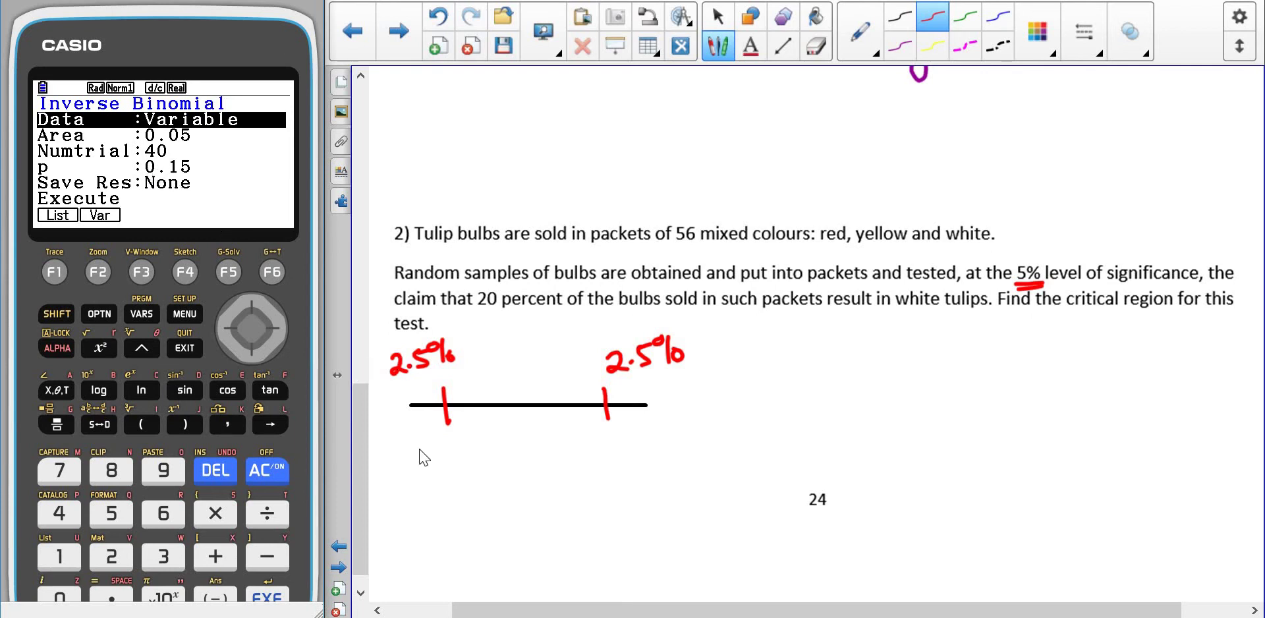
{"action": "left_click", "coordinate": [252, 353]}
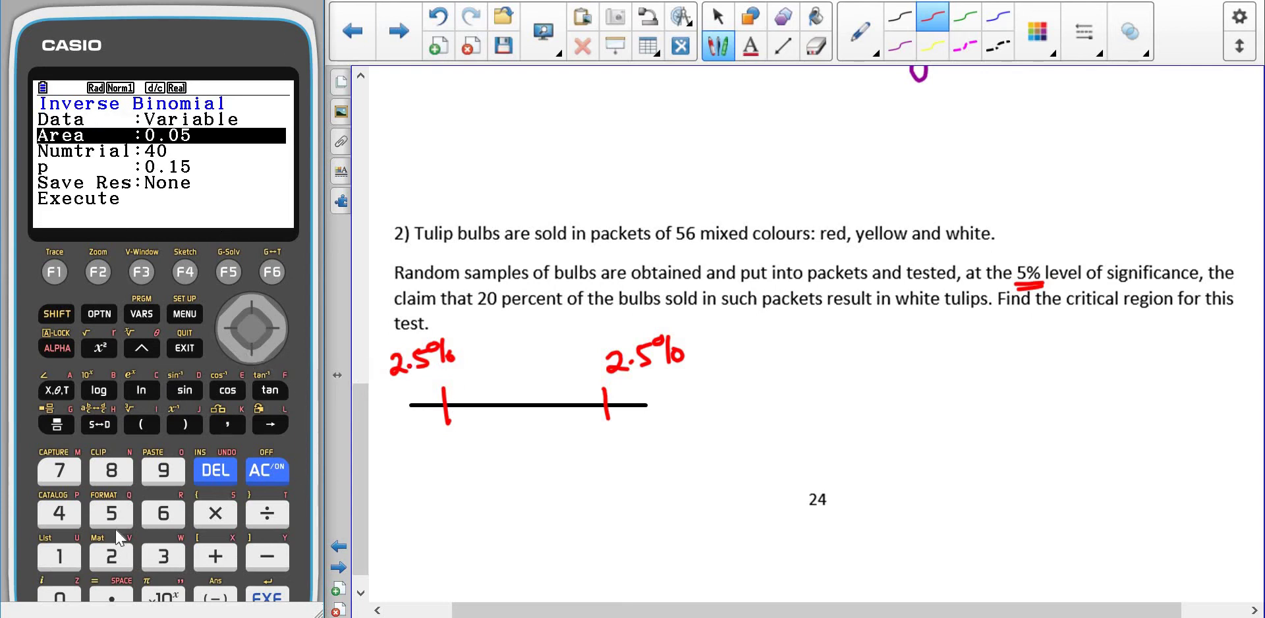
{"action": "left_click", "coordinate": [59, 597]}
{"action": "left_click", "coordinate": [110, 600]}
{"action": "left_click", "coordinate": [59, 597]}
{"action": "left_click", "coordinate": [111, 557]}
{"action": "left_click", "coordinate": [111, 514]}
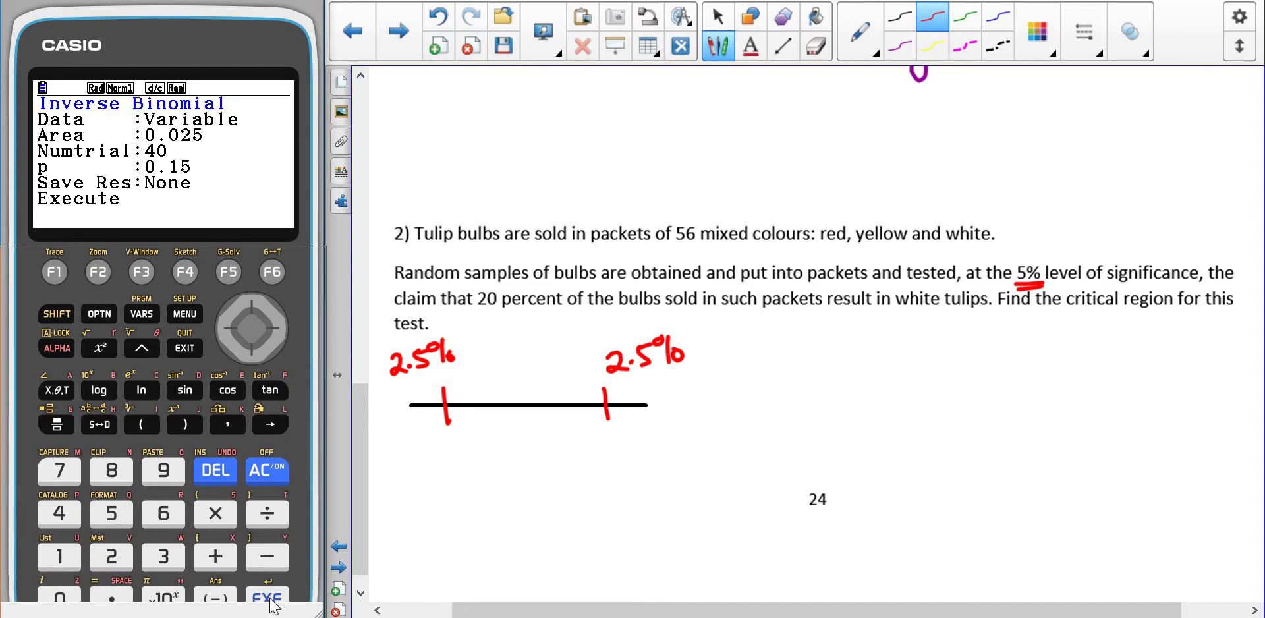
{"action": "left_click", "coordinate": [268, 598]}
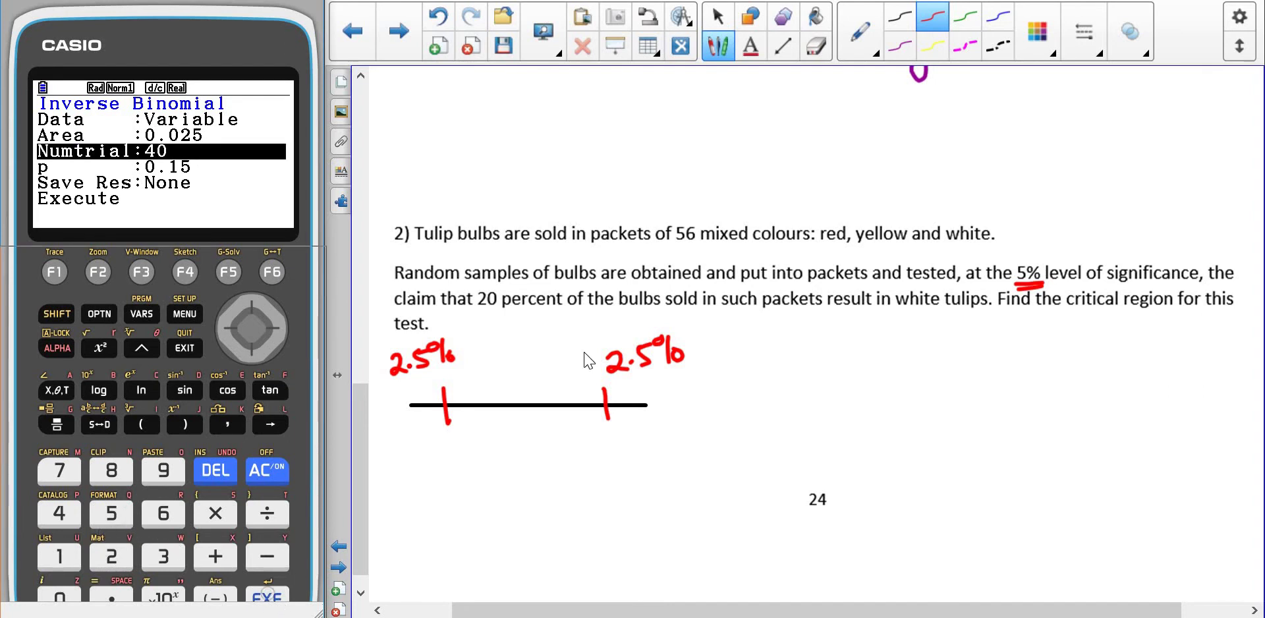
Set Numtrial to 56 and p to 0.2, then calculate to get xInv=6
{"action": "left_click", "coordinate": [111, 514]}
{"action": "left_click", "coordinate": [164, 514]}
{"action": "left_click", "coordinate": [277, 596]}
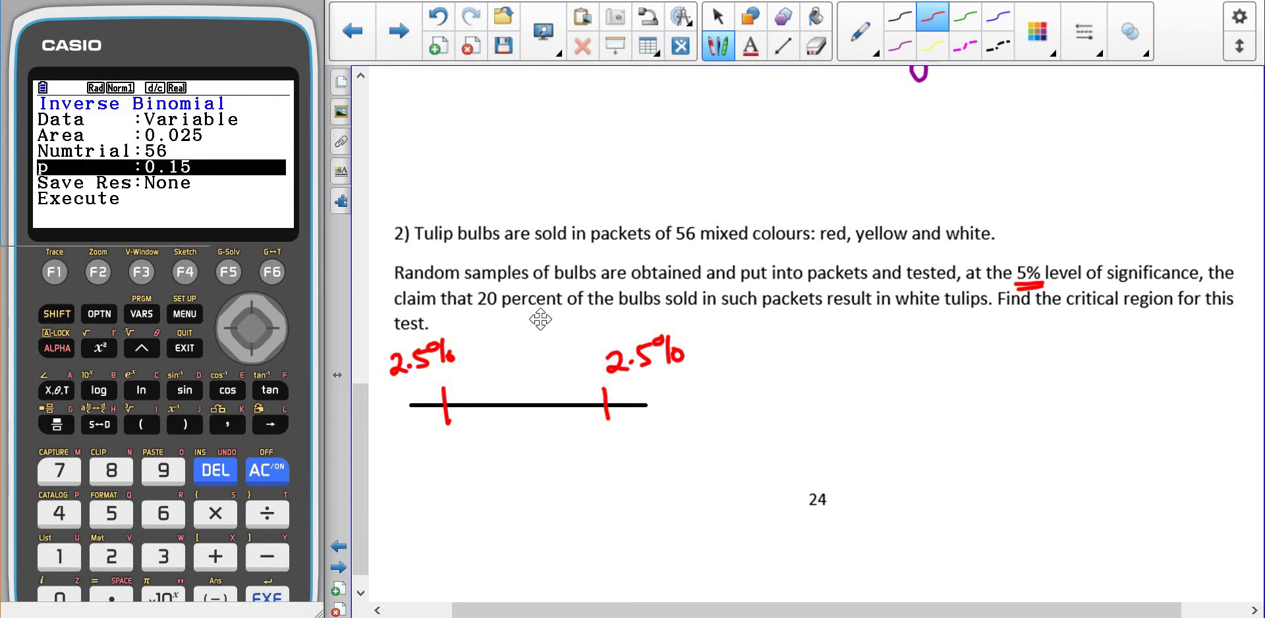
{"action": "left_click", "coordinate": [64, 602]}
{"action": "left_click", "coordinate": [111, 600]}
{"action": "left_click", "coordinate": [114, 560]}
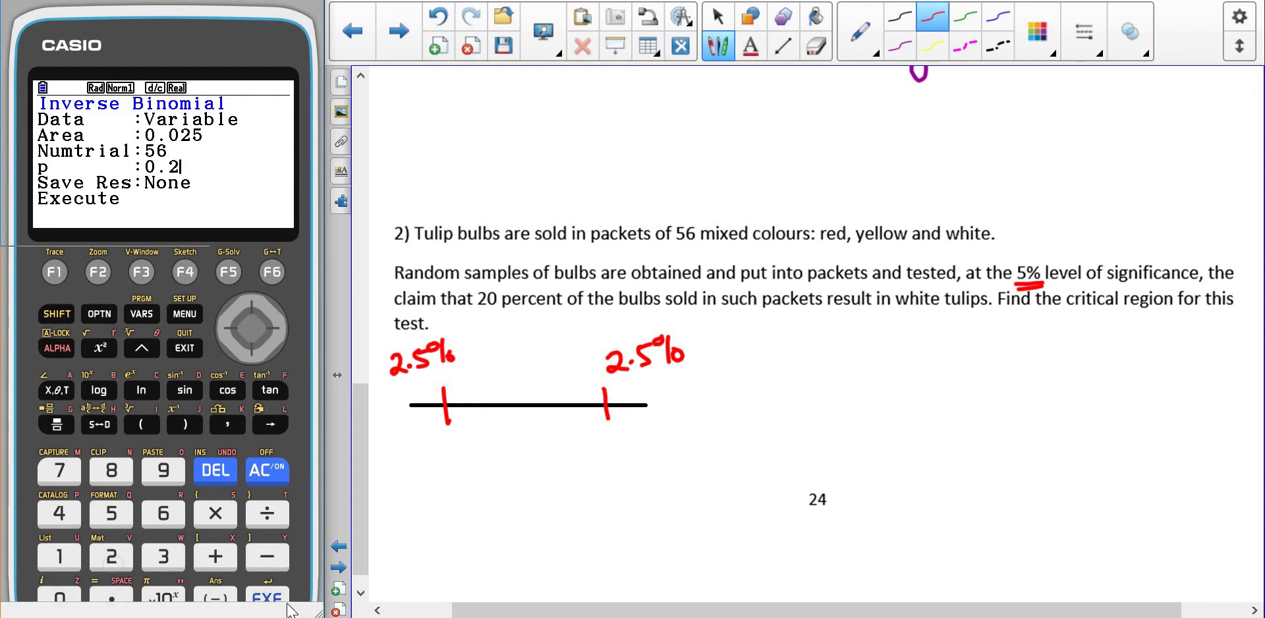
{"action": "left_click", "coordinate": [272, 597]}
{"action": "left_click", "coordinate": [272, 598]}
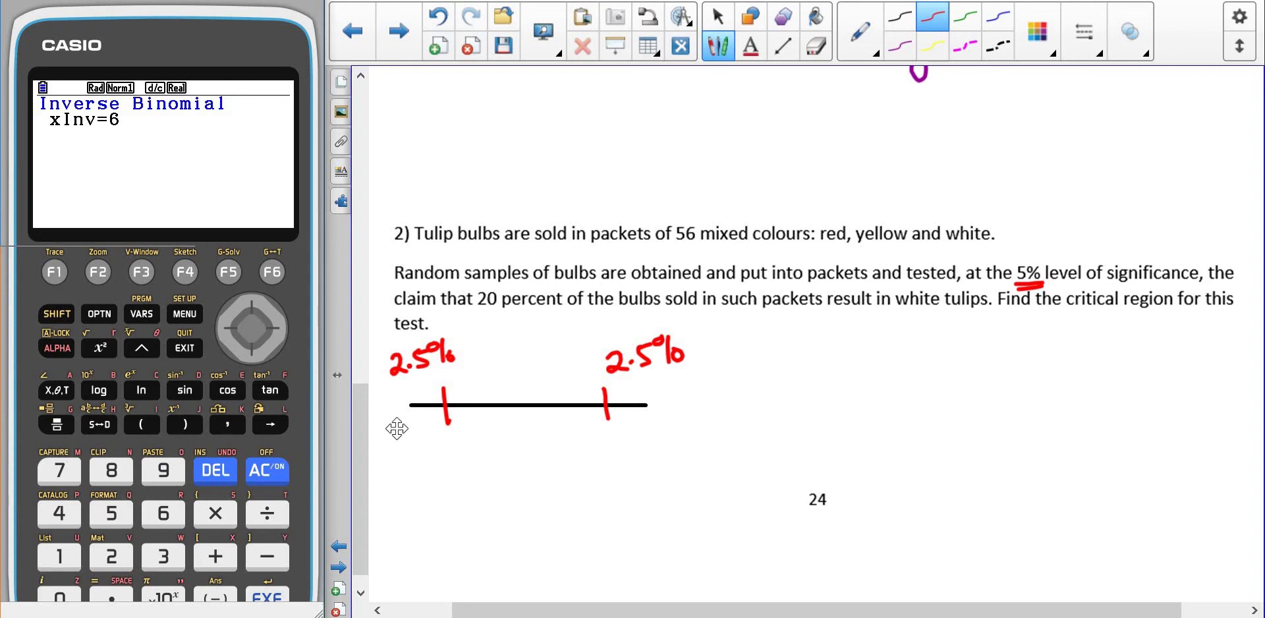
Leave the inverse result and write P(X≤6) in red ink
{"action": "left_click", "coordinate": [187, 349]}
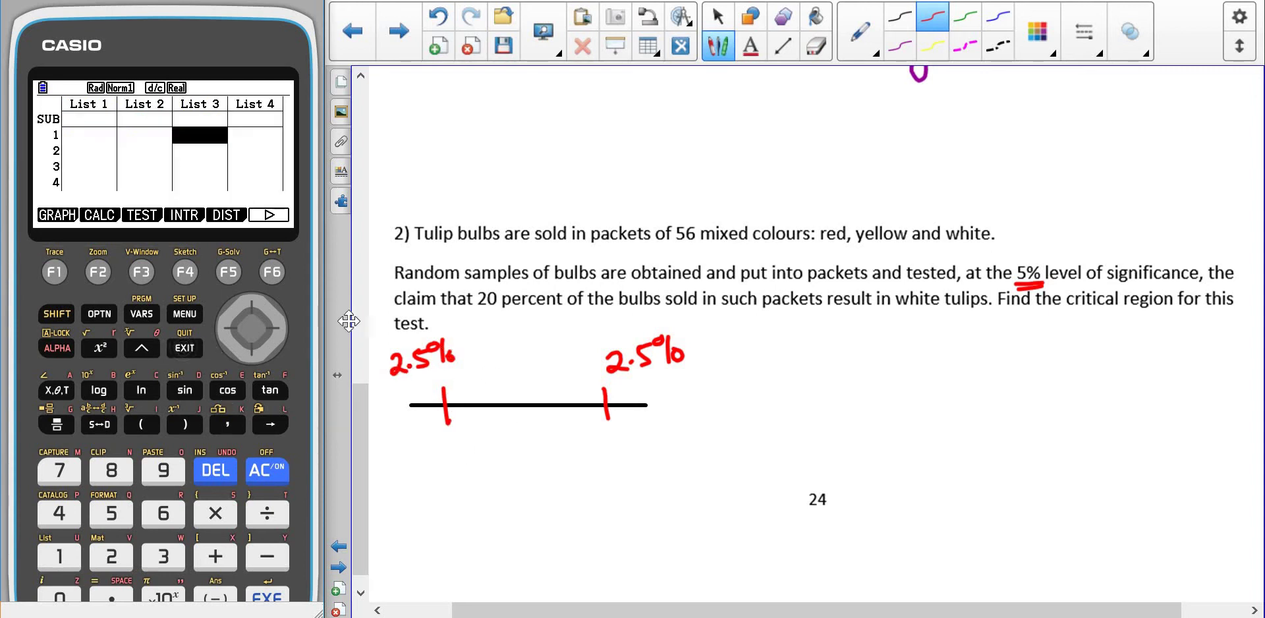
{"action": "mouse_move", "coordinate": [810, 361]}
{"action": "left_mouse_down"}
{"action": "mouse_move", "coordinate": [839, 365]}
{"action": "mouse_move", "coordinate": [847, 396]}
{"action": "mouse_move", "coordinate": [909, 395]}
{"action": "left_mouse_up"}
{"action": "left_click_drag", "start_coordinate": [910, 351], "coordinate": [913, 394]}
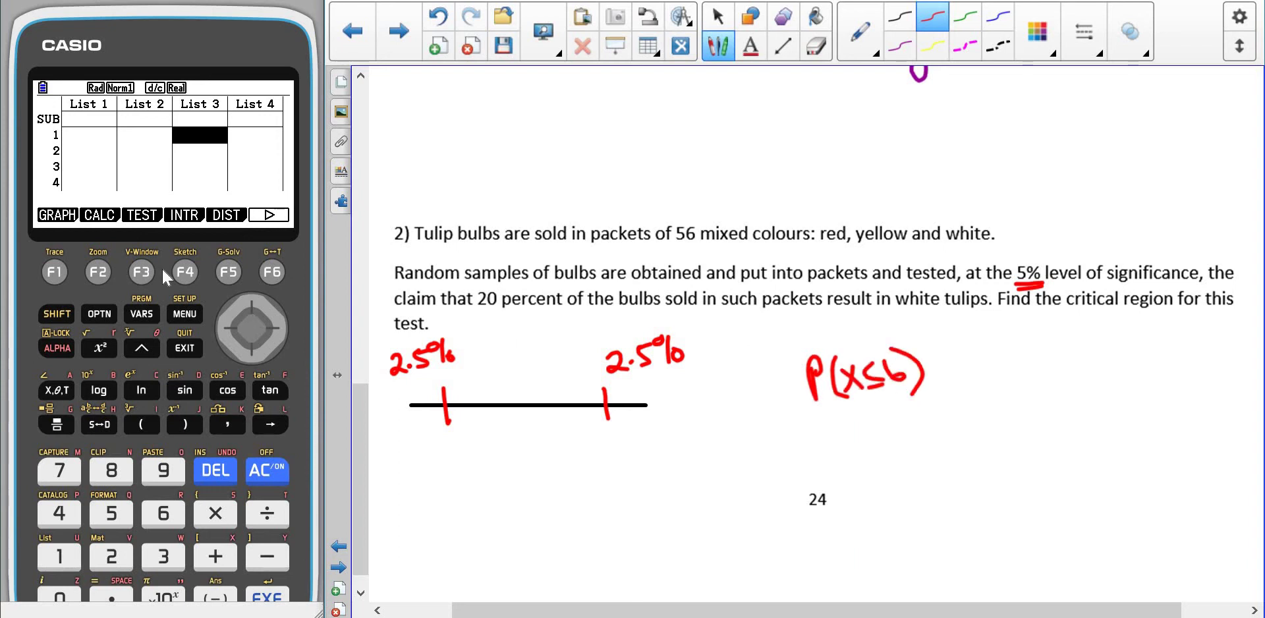
Run Binomial C.D with Upper 6 and write the result 0.05101928 after P(X≤6)
{"action": "left_click", "coordinate": [227, 272]}
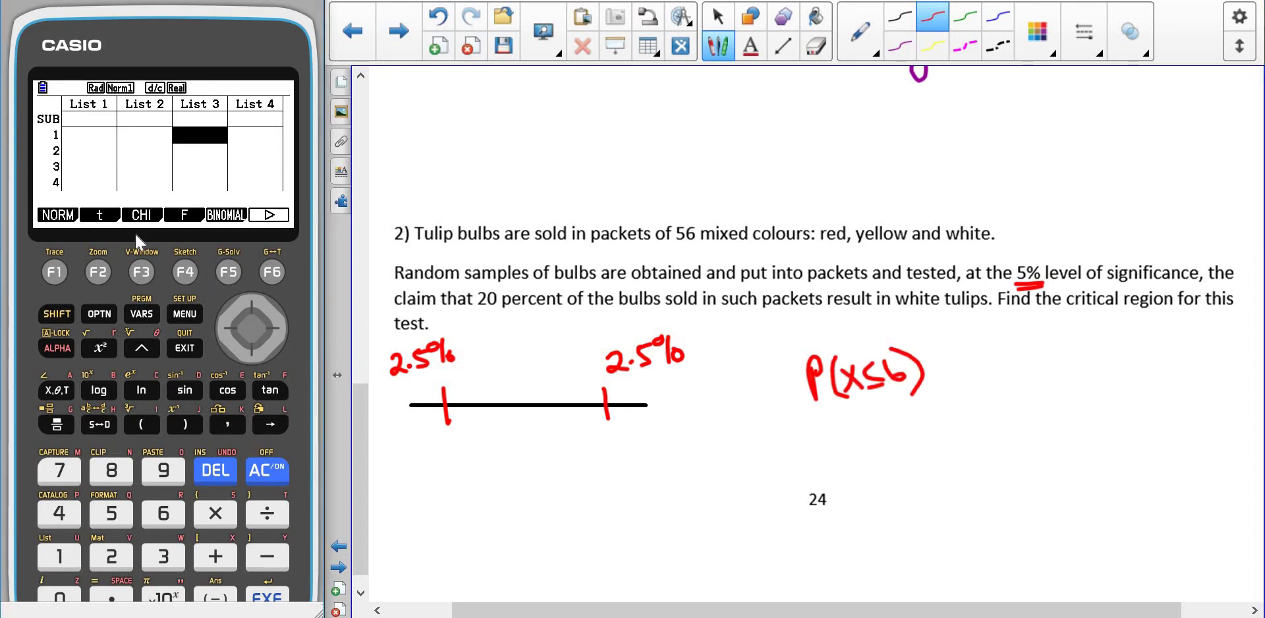
{"action": "left_click", "coordinate": [228, 272]}
{"action": "left_click", "coordinate": [98, 272]}
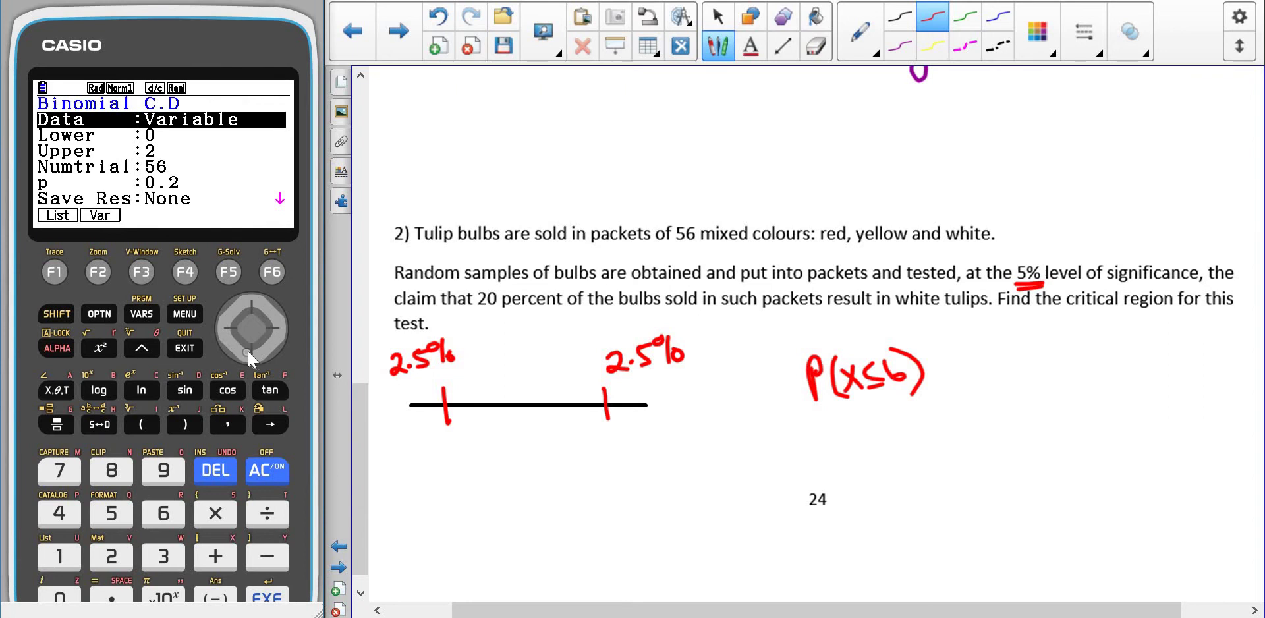
{"action": "left_click", "coordinate": [248, 350]}
{"action": "left_click", "coordinate": [248, 351]}
{"action": "left_click", "coordinate": [248, 351]}
{"action": "key", "text": "Up"}
{"action": "left_click", "coordinate": [164, 513]}
{"action": "left_click", "coordinate": [267, 594]}
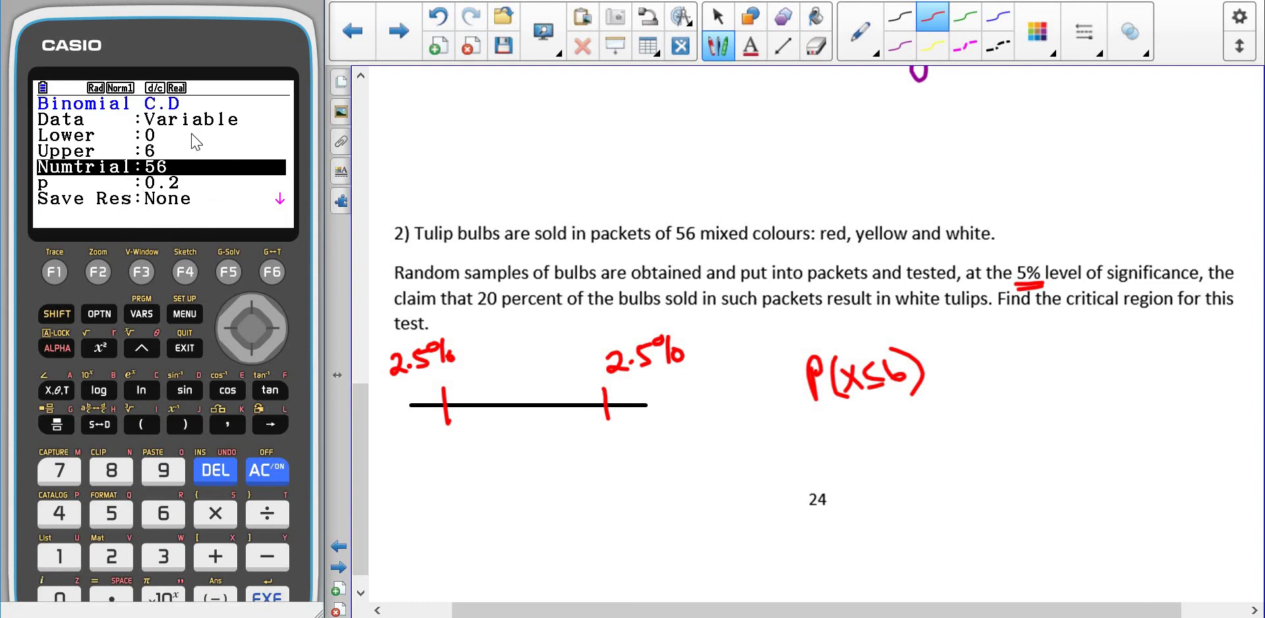
{"action": "left_click", "coordinate": [271, 595]}
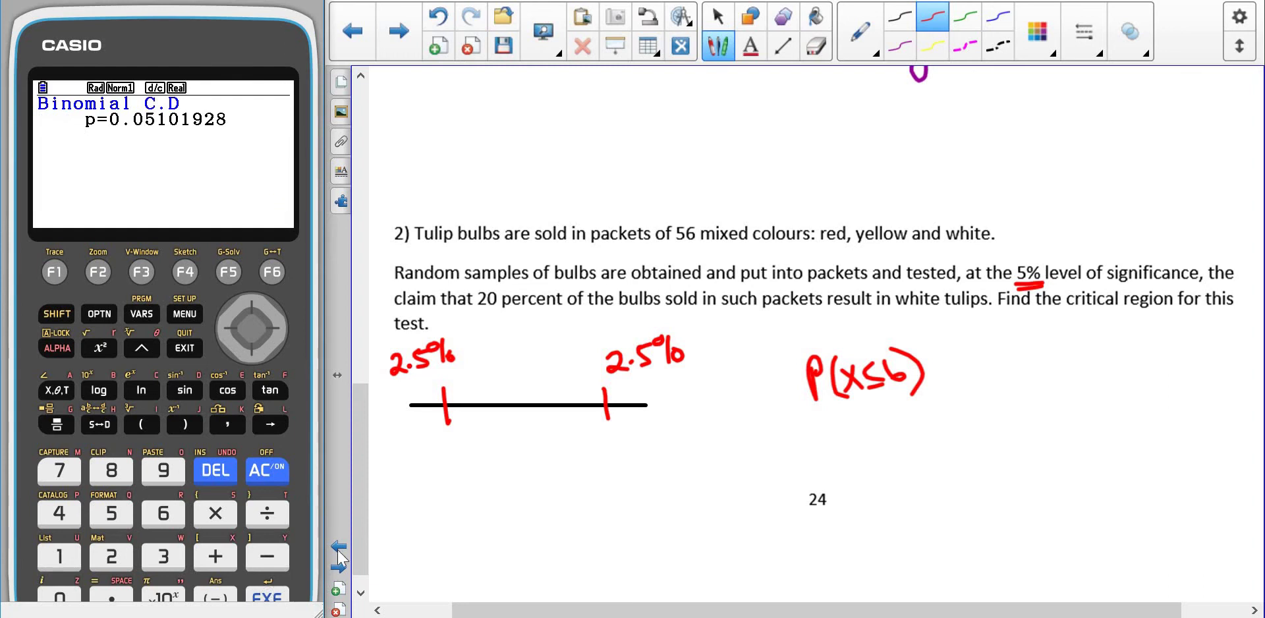
{"action": "mouse_move", "coordinate": [949, 376]}
{"action": "left_mouse_down"}
{"action": "mouse_move", "coordinate": [988, 369]}
{"action": "mouse_move", "coordinate": [1012, 386]}
{"action": "mouse_move", "coordinate": [1032, 363]}
{"action": "mouse_move", "coordinate": [1190, 363]}
{"action": "left_mouse_up"}
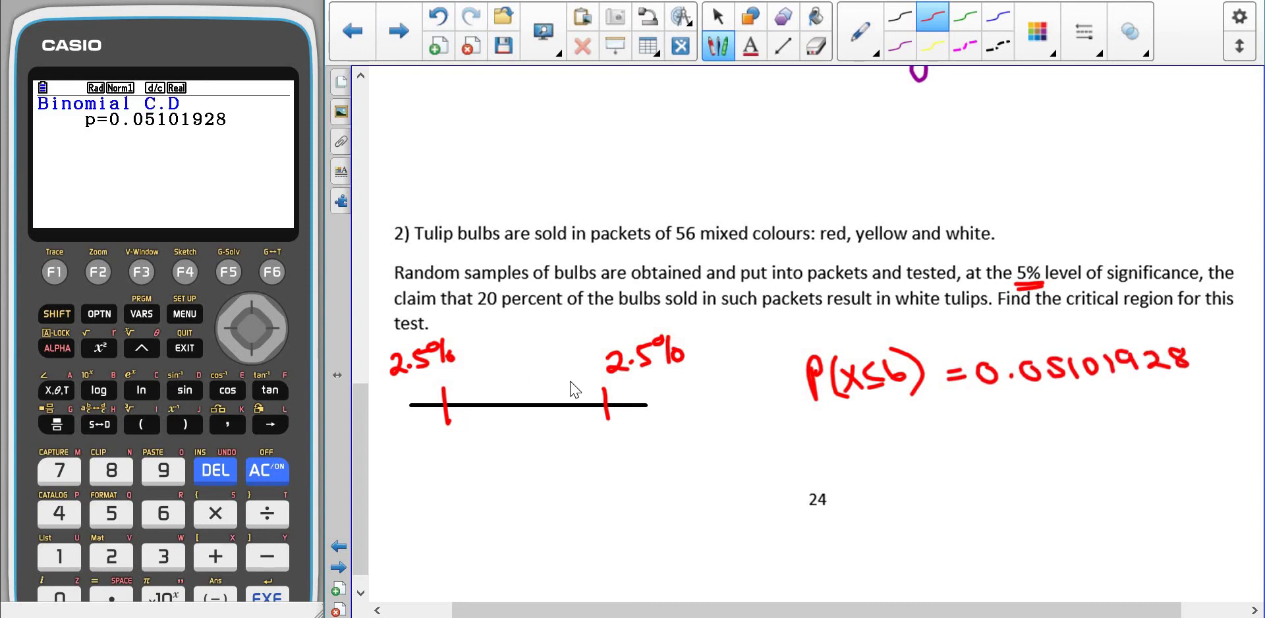
{"action": "left_click", "coordinate": [184, 350]}
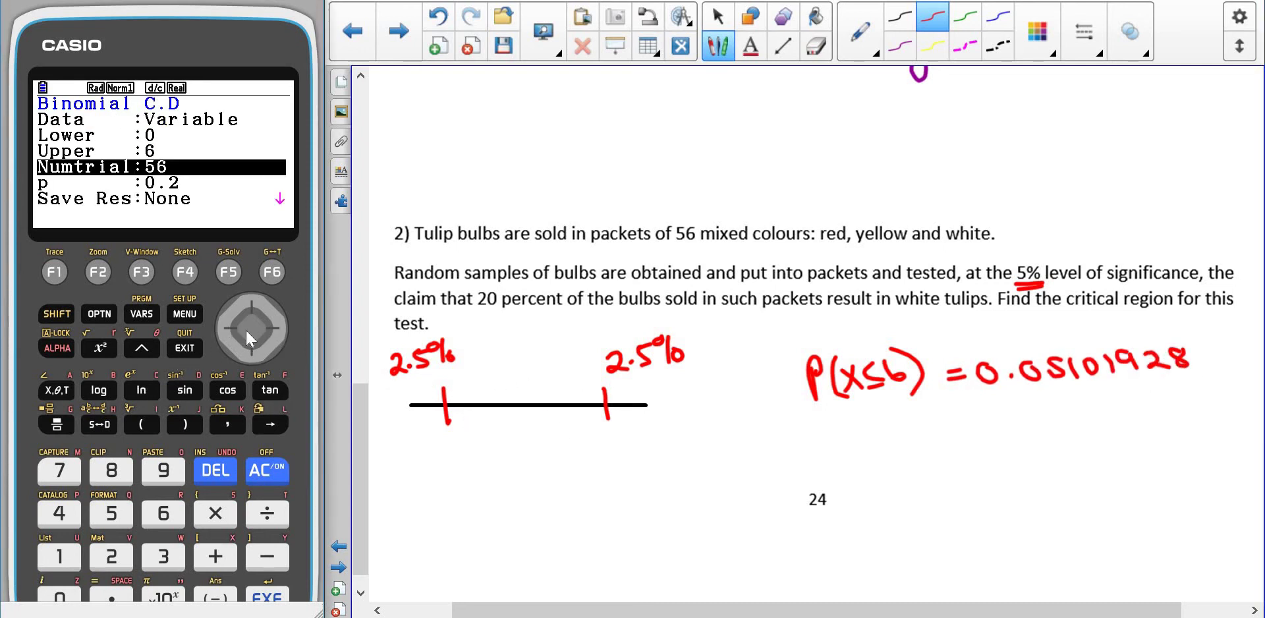
Change the Binomial C.D Upper limit to 5 and recalculate
{"action": "left_click", "coordinate": [251, 311]}
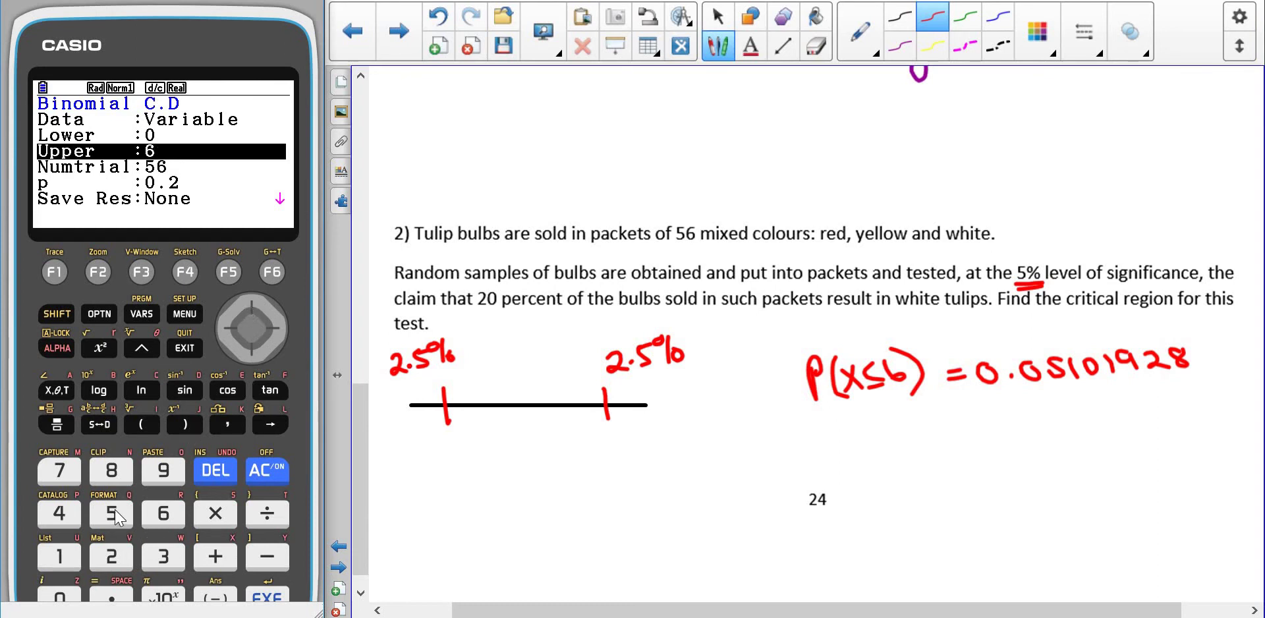
{"action": "left_click", "coordinate": [113, 515]}
{"action": "left_click", "coordinate": [268, 602]}
{"action": "left_click", "coordinate": [268, 602]}
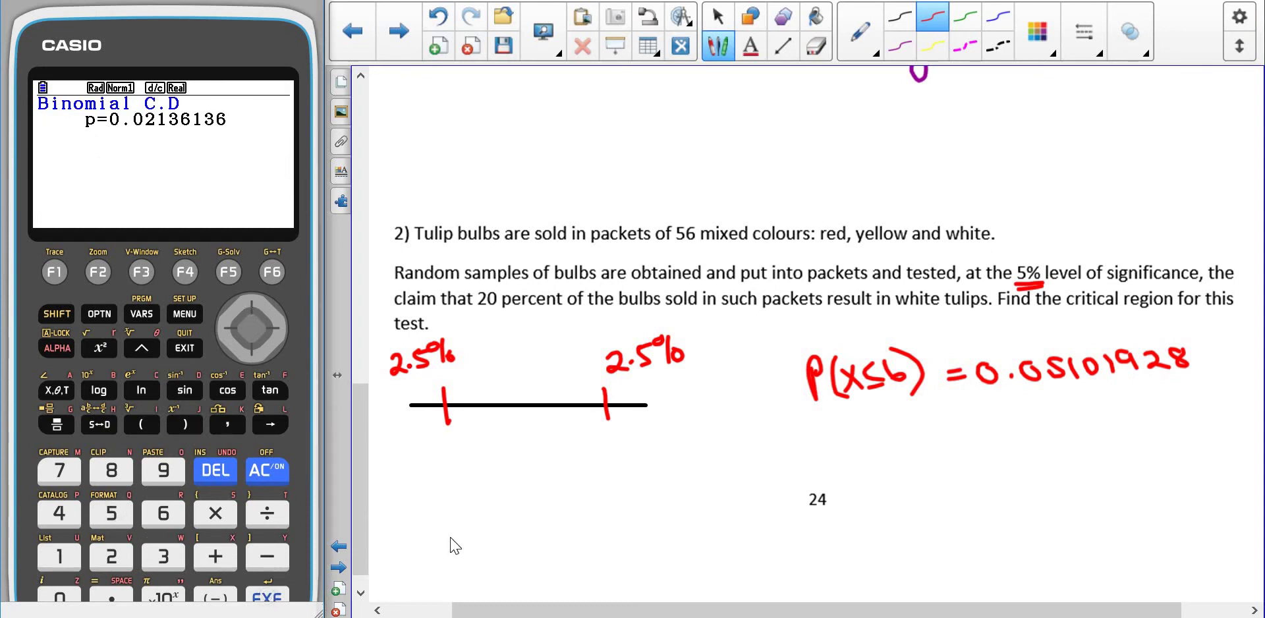
Write P(X≤5) = 0.02136136 in red below, then mark 5 in green on the number line
{"action": "left_click_drag", "start_coordinate": [823, 421], "coordinate": [828, 453]}
{"action": "left_click_drag", "start_coordinate": [822, 425], "coordinate": [850, 450]}
{"action": "mouse_move", "coordinate": [860, 425]}
{"action": "left_mouse_down"}
{"action": "mouse_move", "coordinate": [881, 445]}
{"action": "mouse_move", "coordinate": [861, 447]}
{"action": "left_mouse_up"}
{"action": "left_click_drag", "start_coordinate": [907, 419], "coordinate": [912, 436]}
{"action": "left_click_drag", "start_coordinate": [907, 416], "coordinate": [921, 413]}
{"action": "mouse_move", "coordinate": [945, 413]}
{"action": "left_mouse_down"}
{"action": "mouse_move", "coordinate": [950, 440]}
{"action": "mouse_move", "coordinate": [980, 423]}
{"action": "left_mouse_up"}
{"action": "mouse_move", "coordinate": [972, 437]}
{"action": "left_mouse_down"}
{"action": "mouse_move", "coordinate": [1019, 410]}
{"action": "mouse_move", "coordinate": [1058, 421]}
{"action": "mouse_move", "coordinate": [1067, 407]}
{"action": "mouse_move", "coordinate": [1099, 419]}
{"action": "left_mouse_up"}
{"action": "left_click", "coordinate": [1036, 434]}
{"action": "mouse_move", "coordinate": [1113, 399]}
{"action": "left_mouse_down"}
{"action": "mouse_move", "coordinate": [1119, 418]}
{"action": "mouse_move", "coordinate": [1153, 414]}
{"action": "left_mouse_up"}
{"action": "mouse_move", "coordinate": [1175, 394]}
{"action": "left_mouse_down"}
{"action": "mouse_move", "coordinate": [1173, 412]}
{"action": "mouse_move", "coordinate": [1219, 409]}
{"action": "left_mouse_up"}
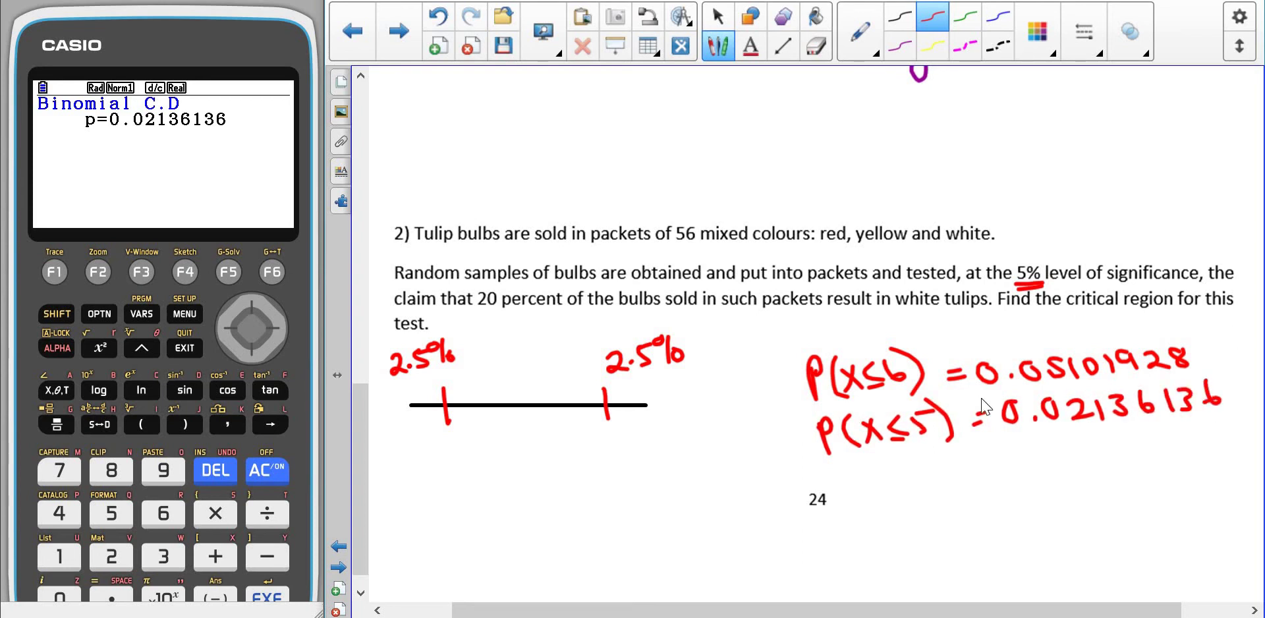
{"action": "left_click", "coordinate": [966, 17]}
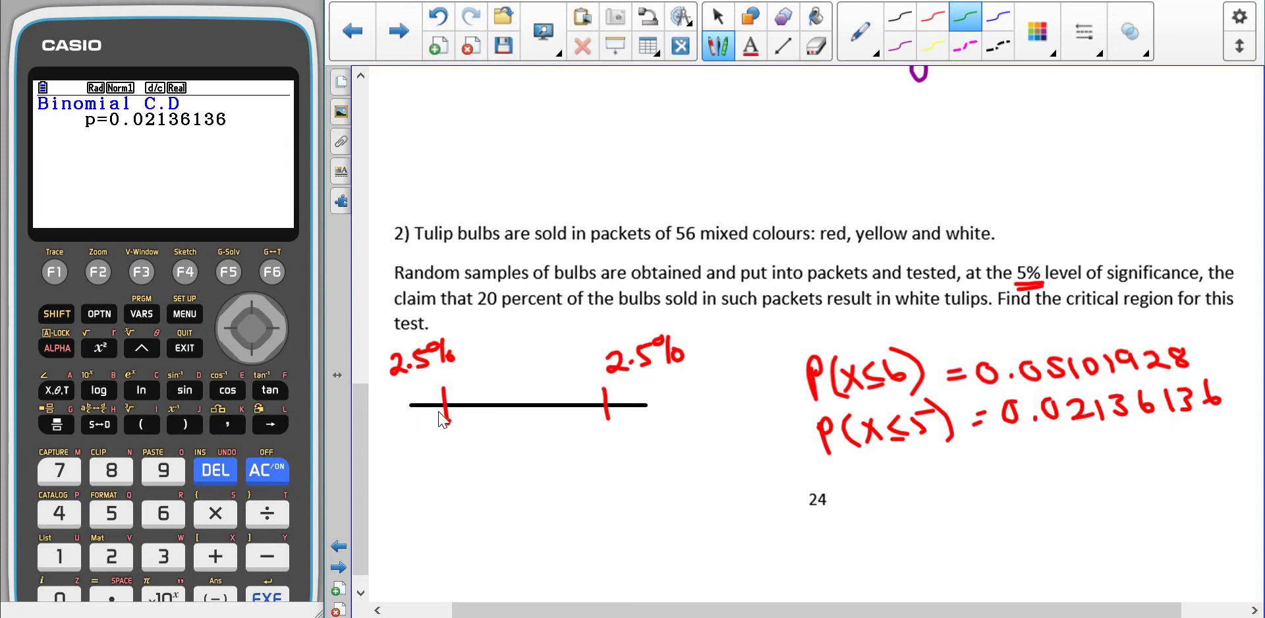
{"action": "left_click_drag", "start_coordinate": [434, 397], "coordinate": [430, 445]}
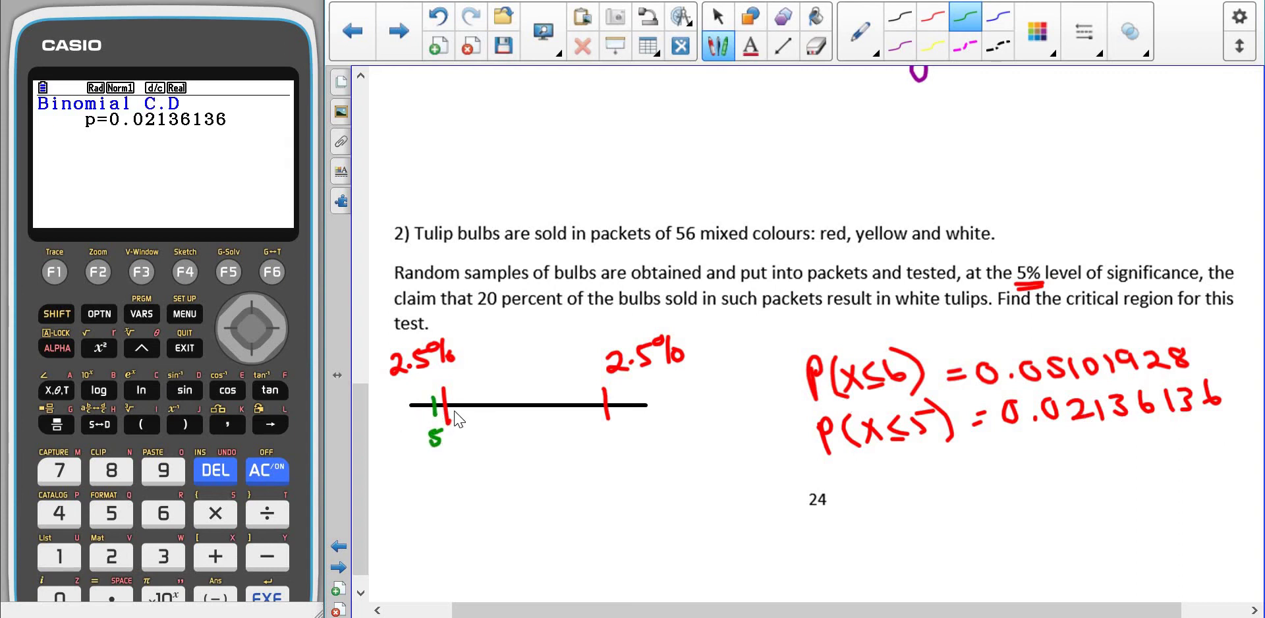